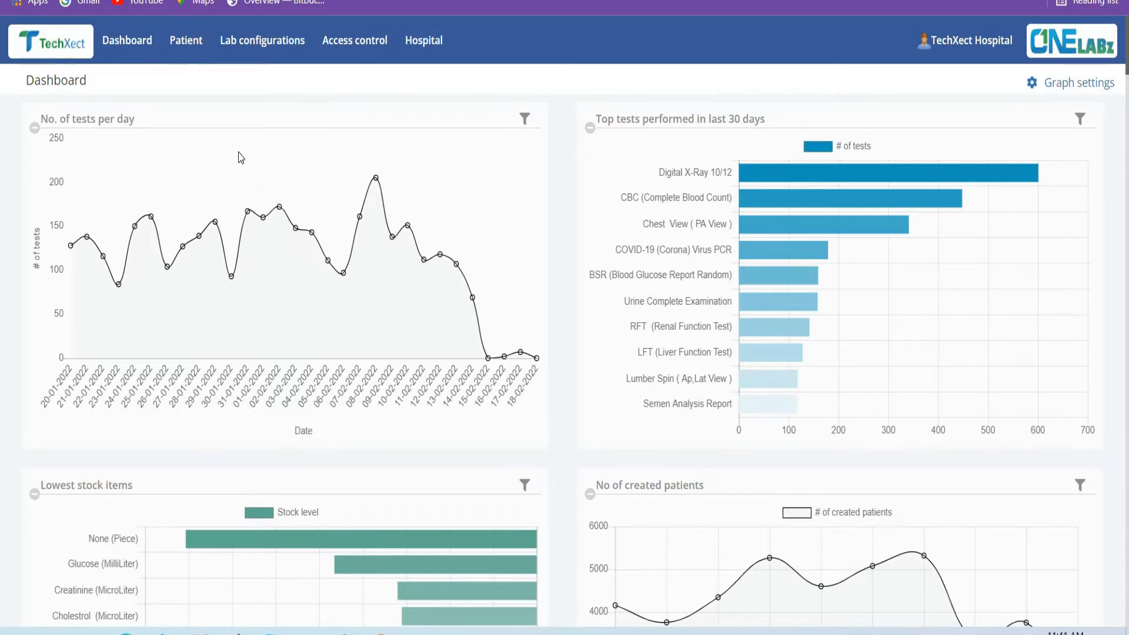
Open patient visit registration, search for an existing patient by first name, and load the matching record into the form.
{"action": "left_click", "coordinate": [438, 47]}
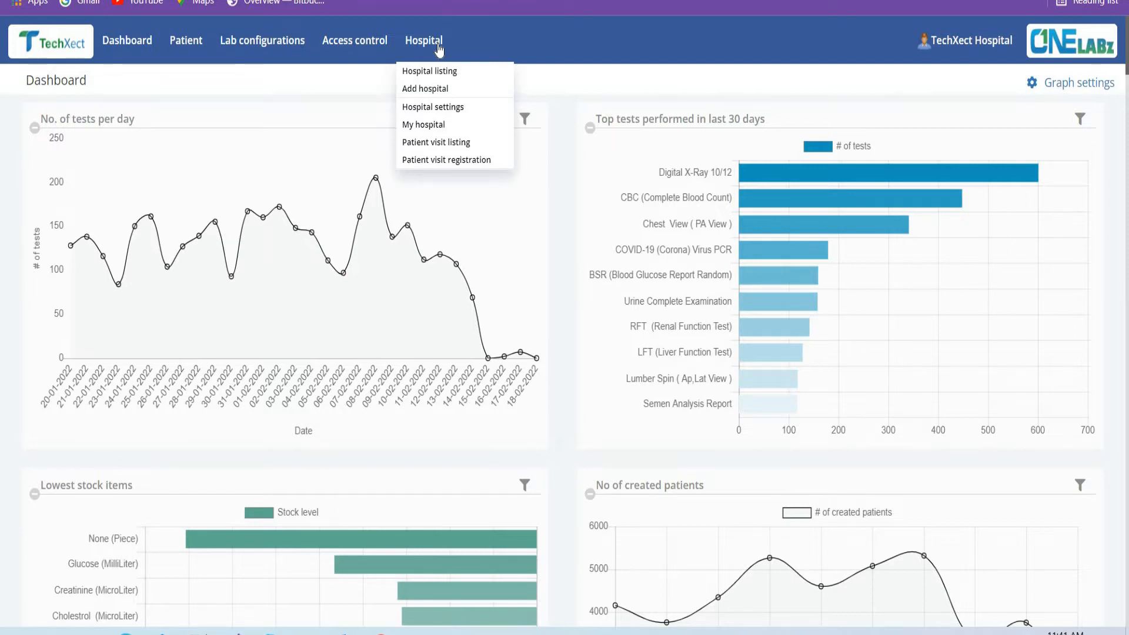
{"action": "left_click", "coordinate": [459, 171]}
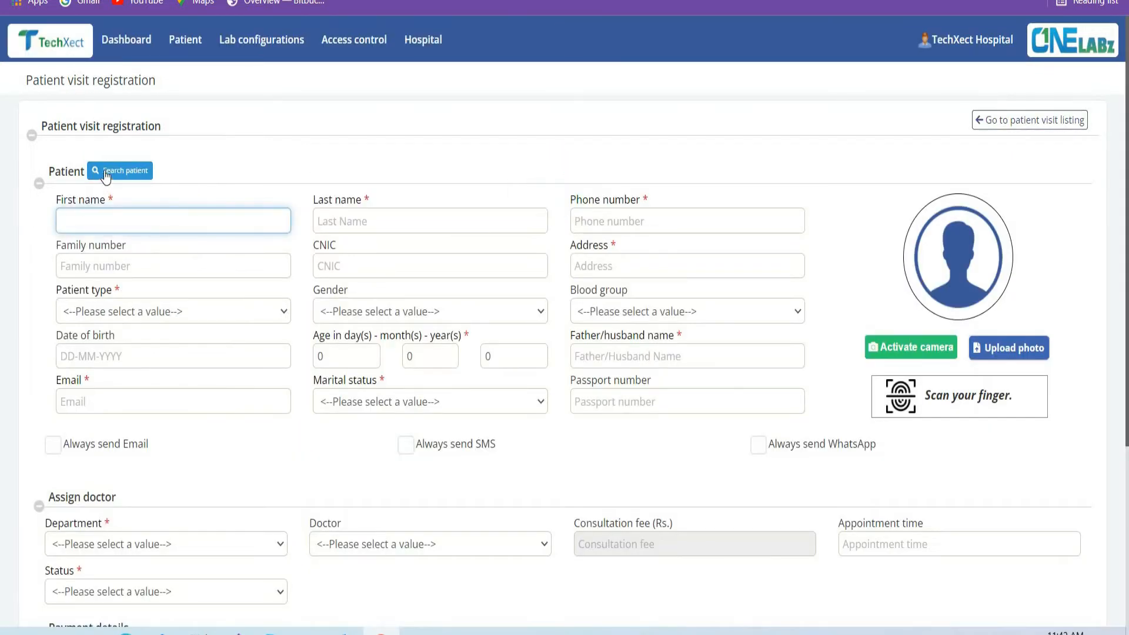
{"action": "left_click", "coordinate": [105, 172]}
{"action": "left_click", "coordinate": [260, 135]}
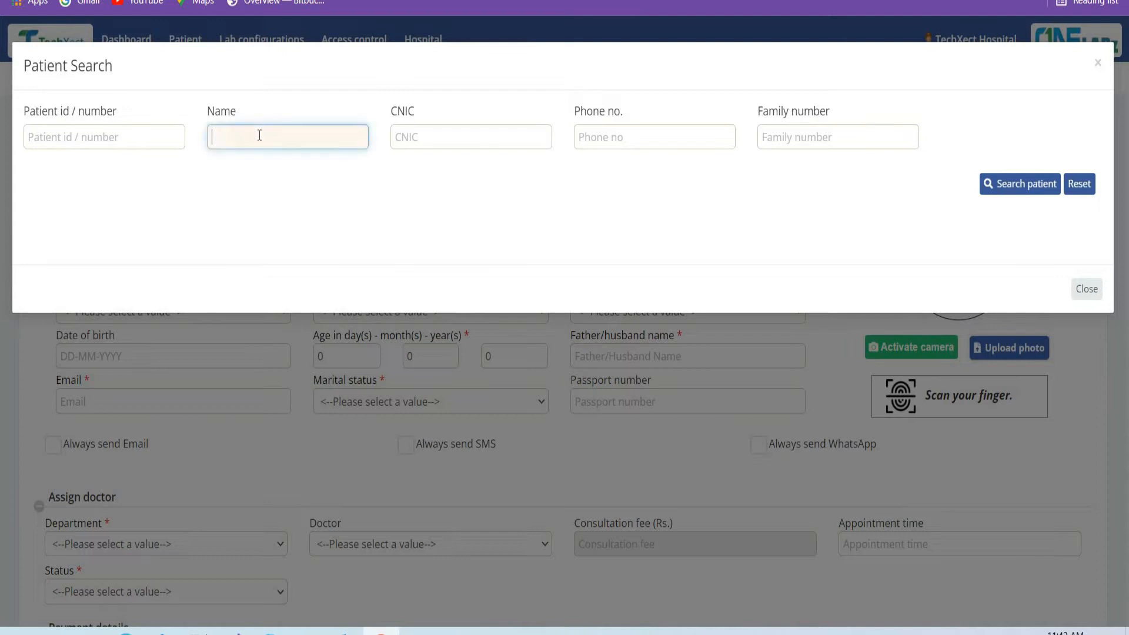
{"action": "type", "text": "kiran"}
{"action": "left_click", "coordinate": [1012, 184]}
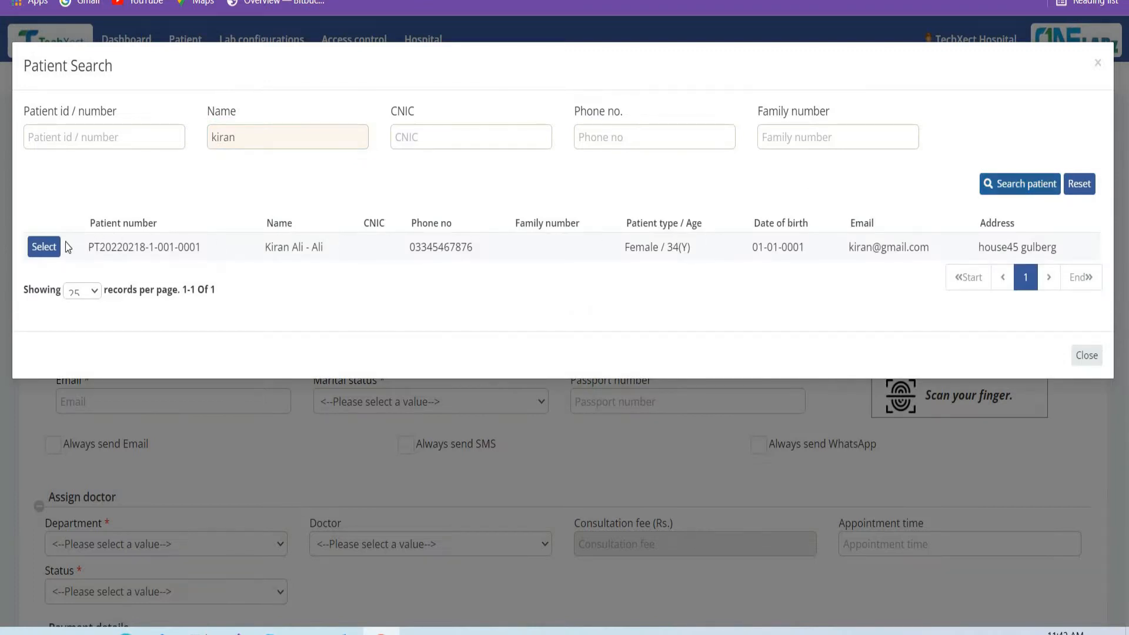
{"action": "left_click", "coordinate": [47, 247]}
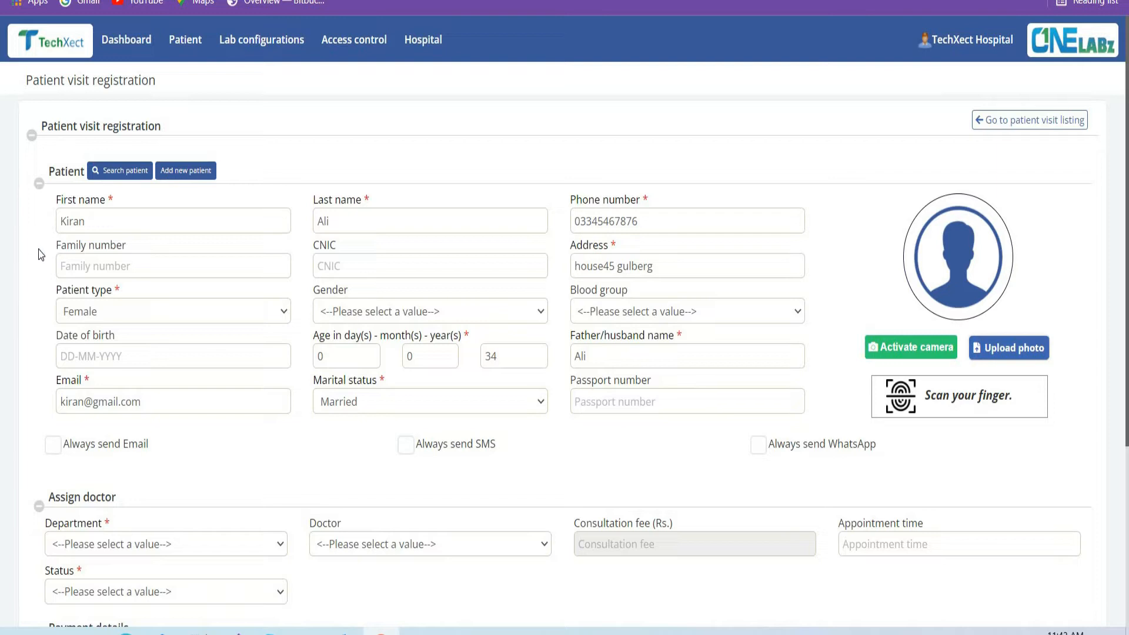
Assign the visit to Outpatient department (OPD) with its available doctor, and set the status to Waiting for doctor.
{"action": "scroll", "coordinate": [137, 291], "scroll_direction": "down", "scroll_amount": 3}
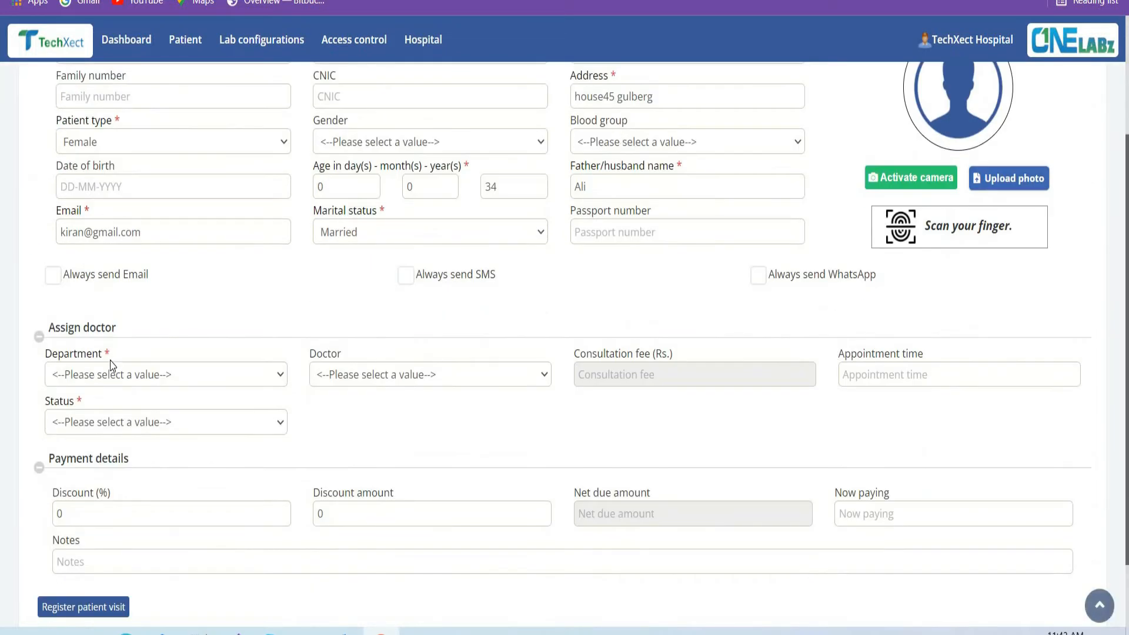
{"action": "left_click", "coordinate": [270, 381]}
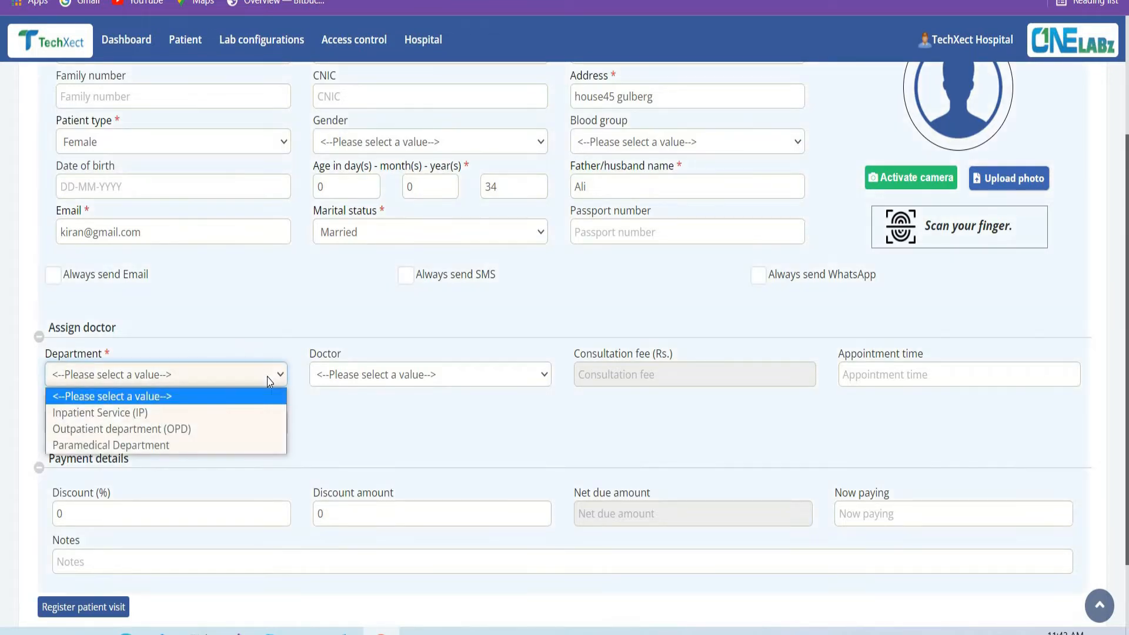
{"action": "left_click", "coordinate": [221, 429]}
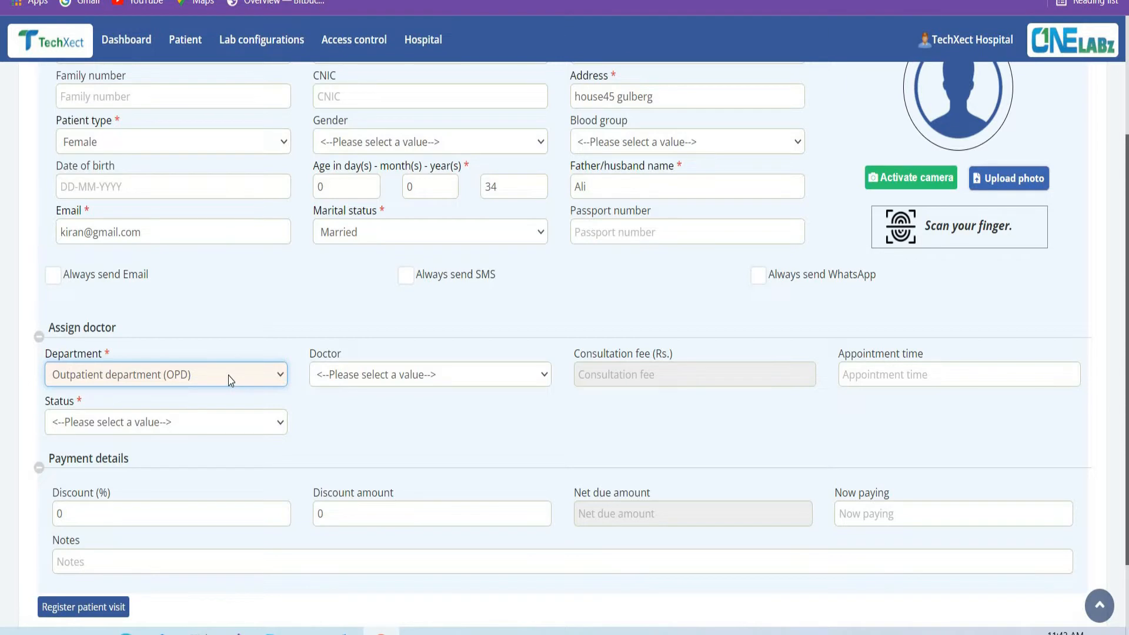
{"action": "left_click", "coordinate": [390, 381]}
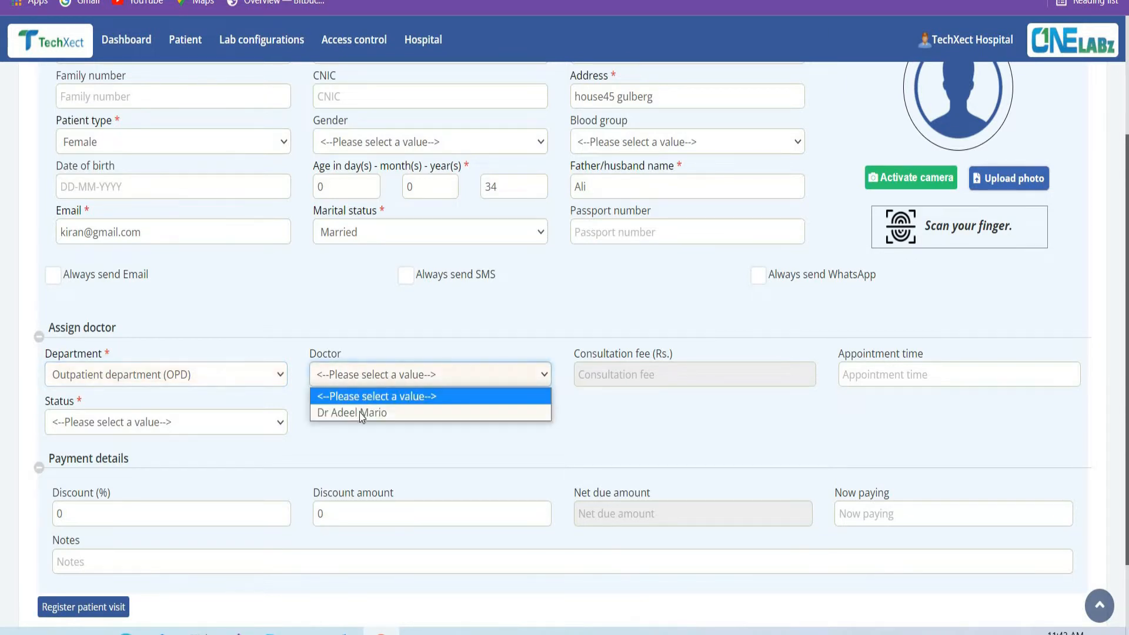
{"action": "left_click", "coordinate": [359, 412]}
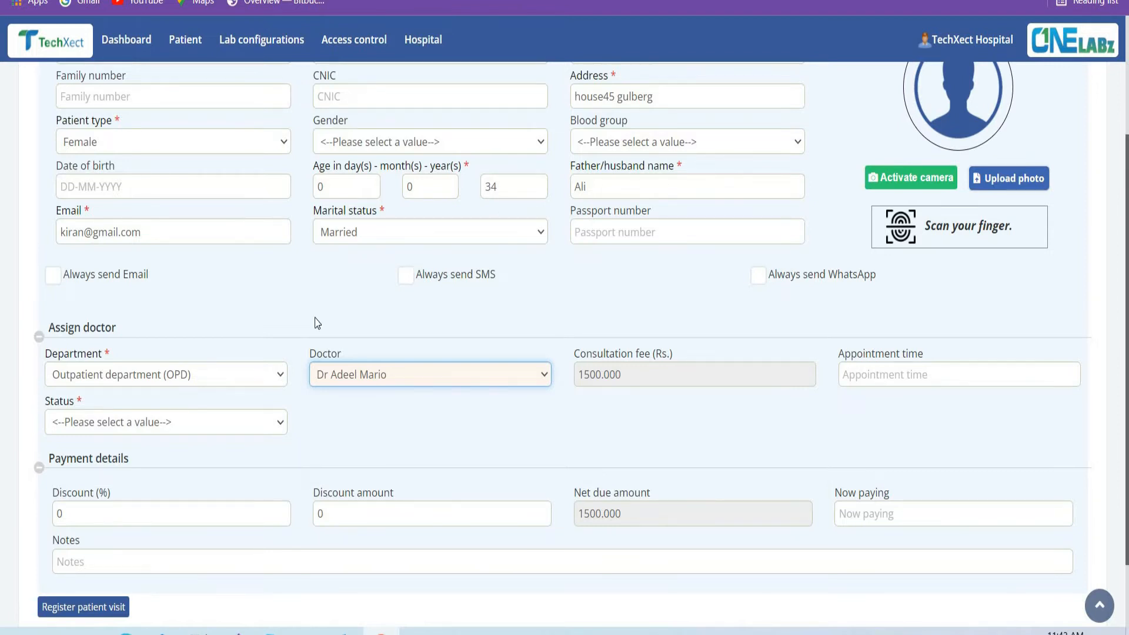
{"action": "left_click", "coordinate": [269, 423]}
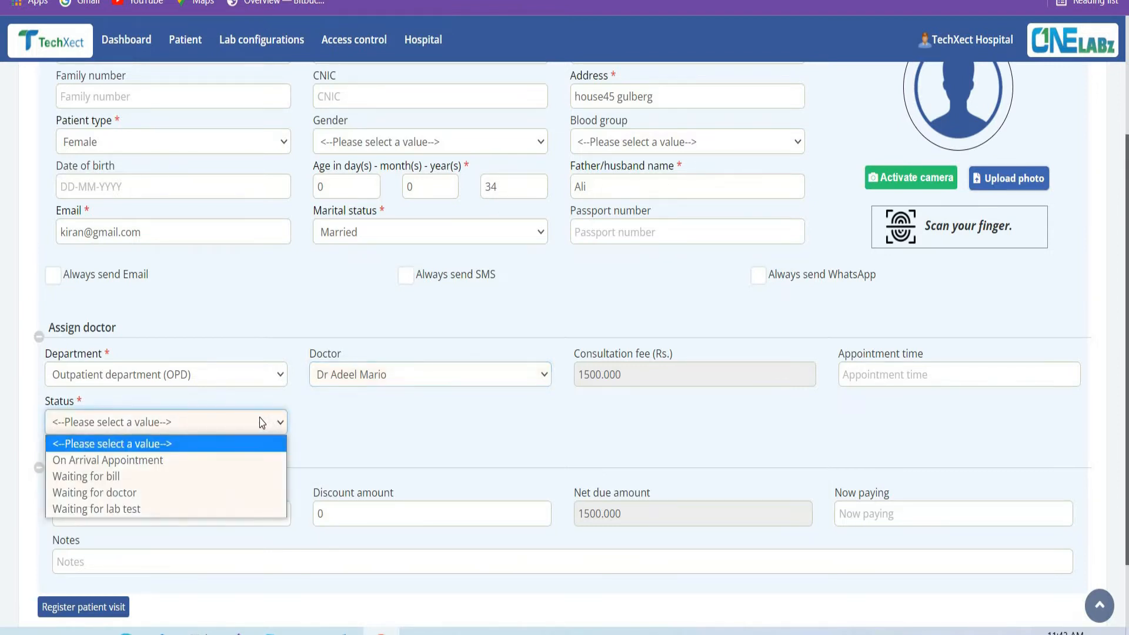
{"action": "left_click", "coordinate": [179, 493]}
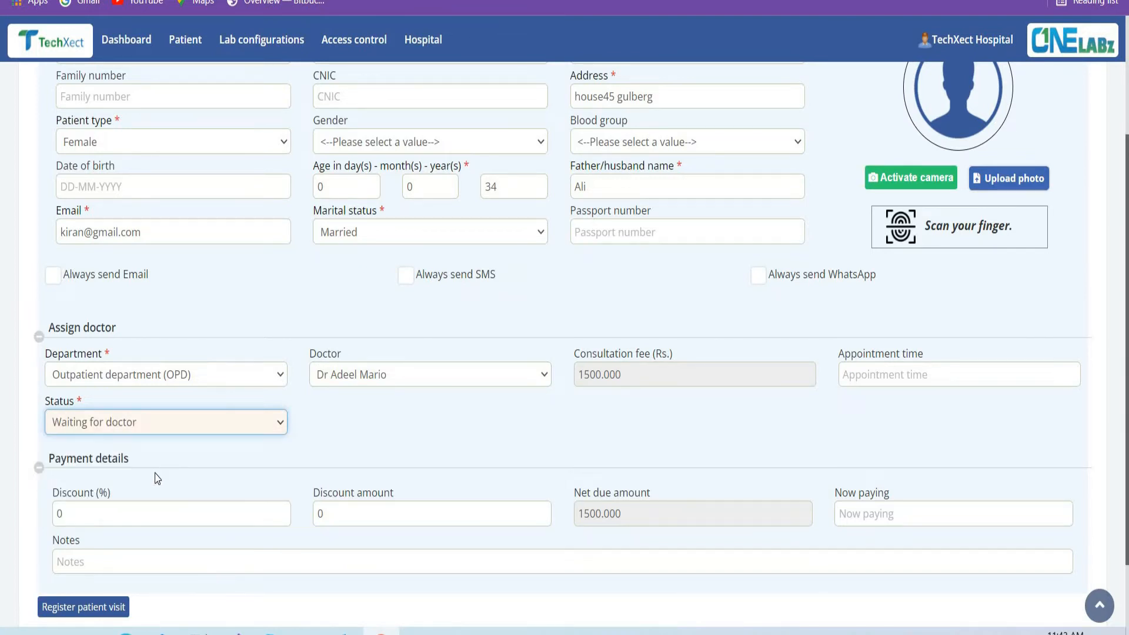
Enter 1500 as the amount now being paid and register the patient visit.
{"action": "scroll", "coordinate": [179, 499], "scroll_direction": "down", "scroll_amount": 2}
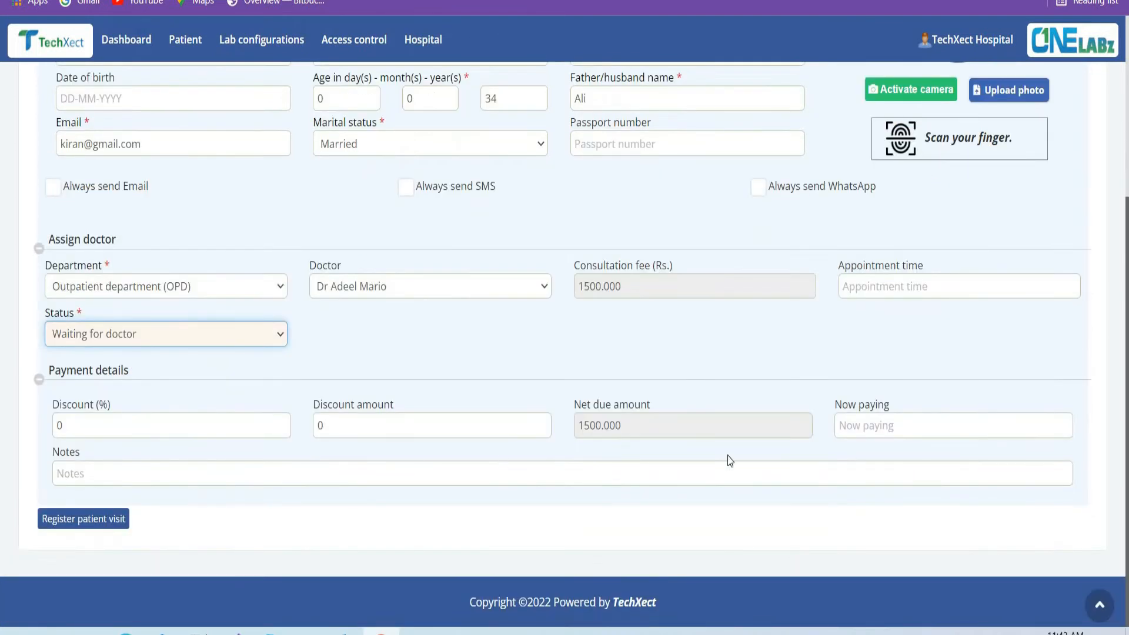
{"action": "left_click", "coordinate": [884, 429]}
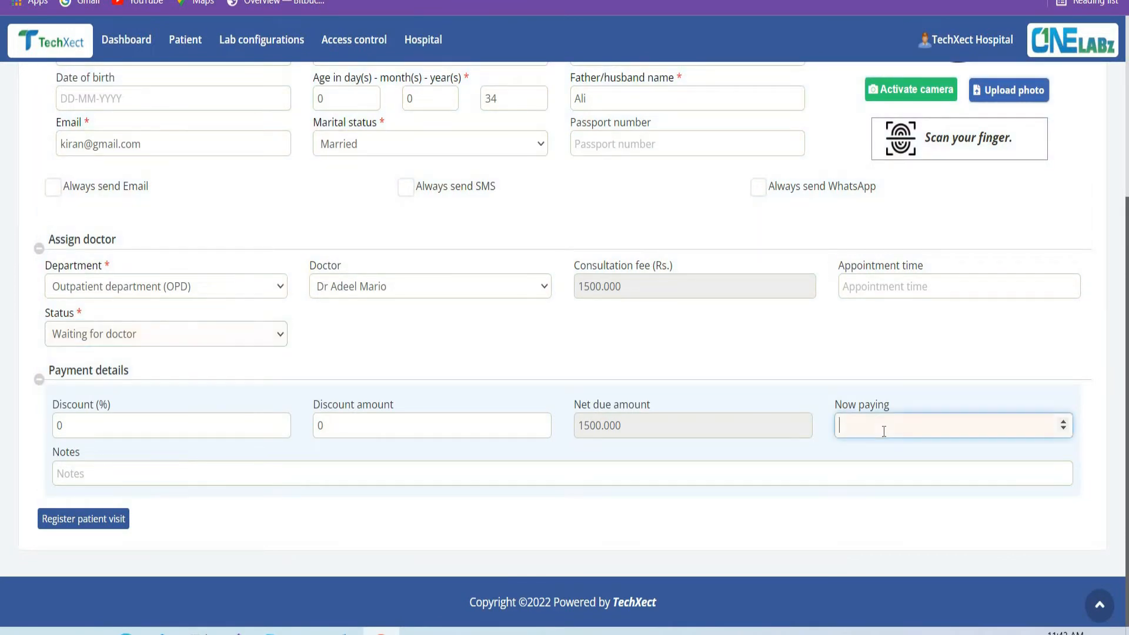
{"action": "type", "text": "1500"}
{"action": "left_click", "coordinate": [84, 520]}
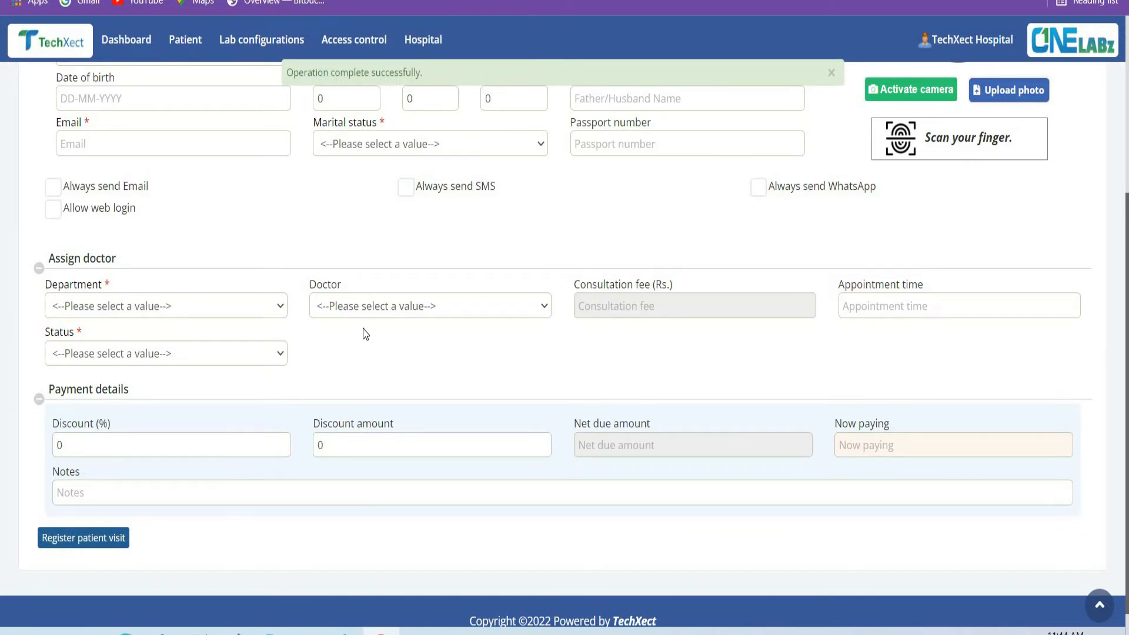
{"action": "scroll", "coordinate": [363, 346], "scroll_direction": "down", "scroll_amount": 1}
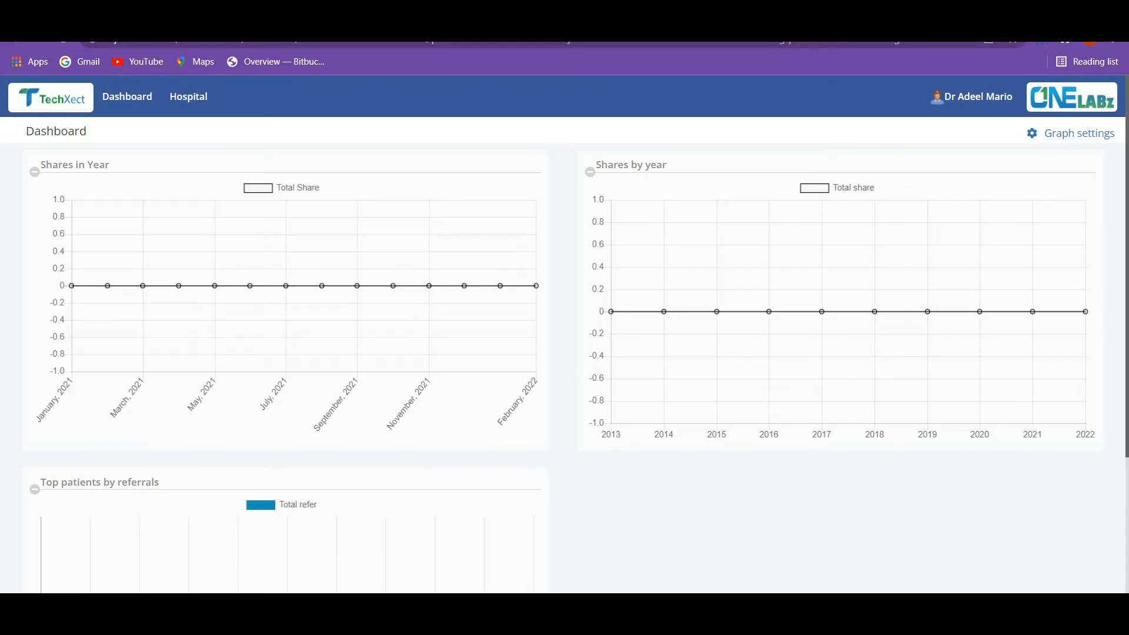
From the doctor's account, open the patient visit listing, show only the doctor's own patients, and open the newest visit.
{"action": "left_click", "coordinate": [188, 99]}
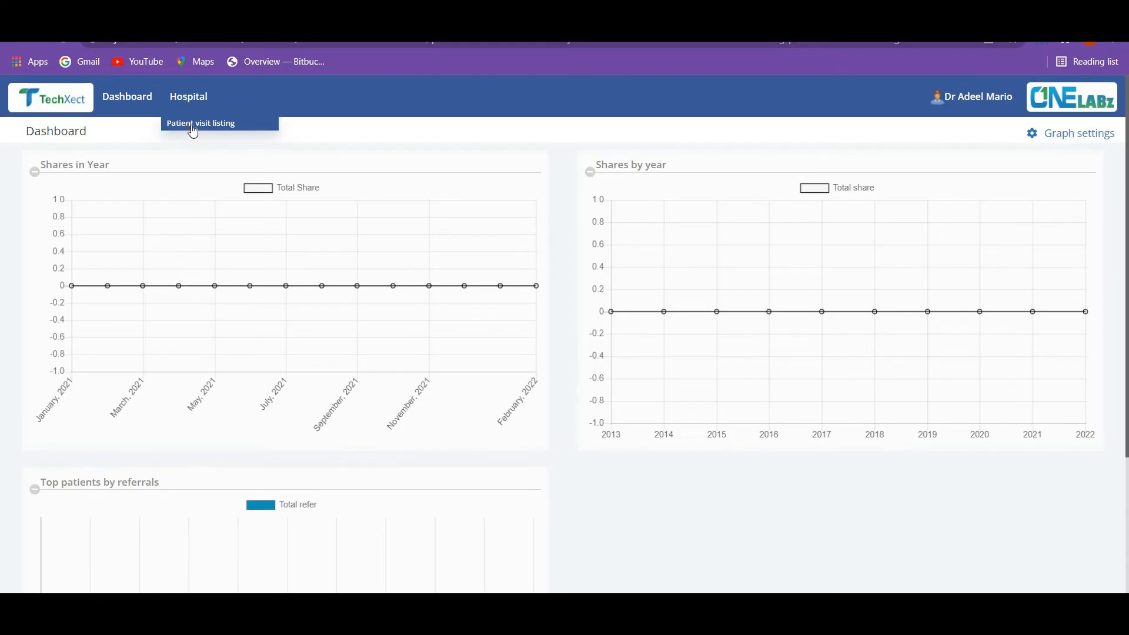
{"action": "left_click", "coordinate": [194, 123]}
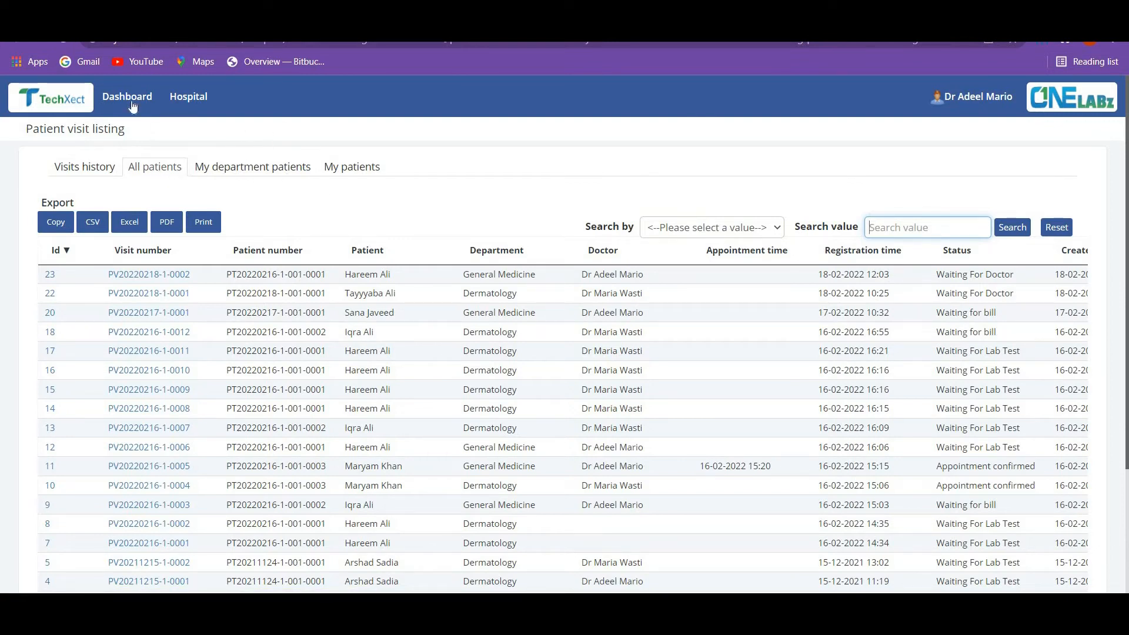
{"action": "left_click", "coordinate": [352, 168]}
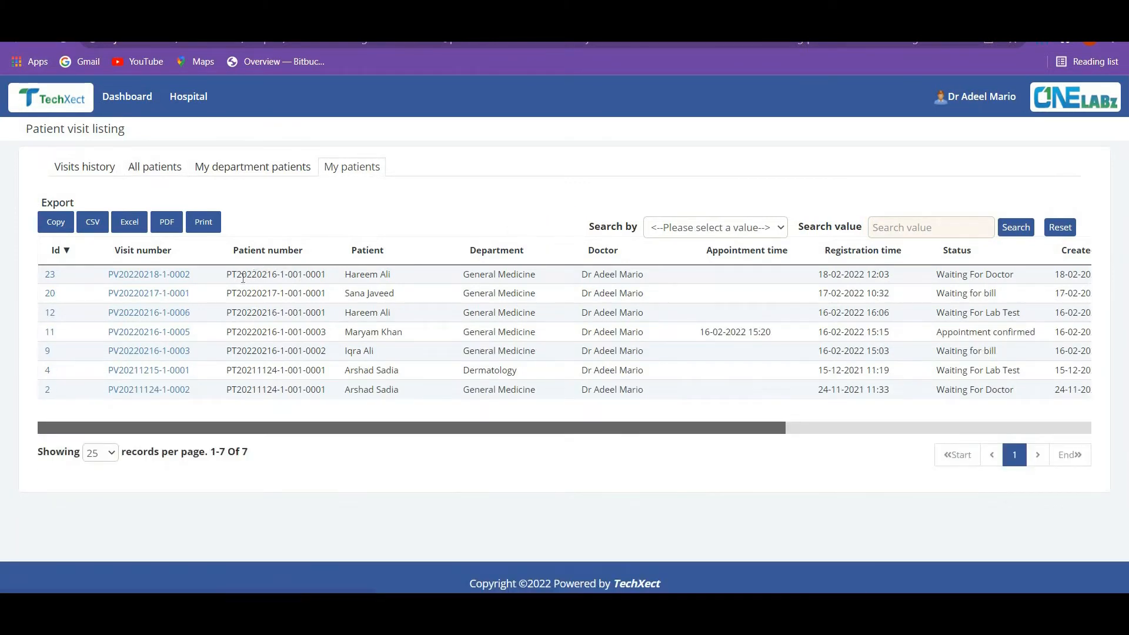
{"action": "left_click", "coordinate": [184, 277]}
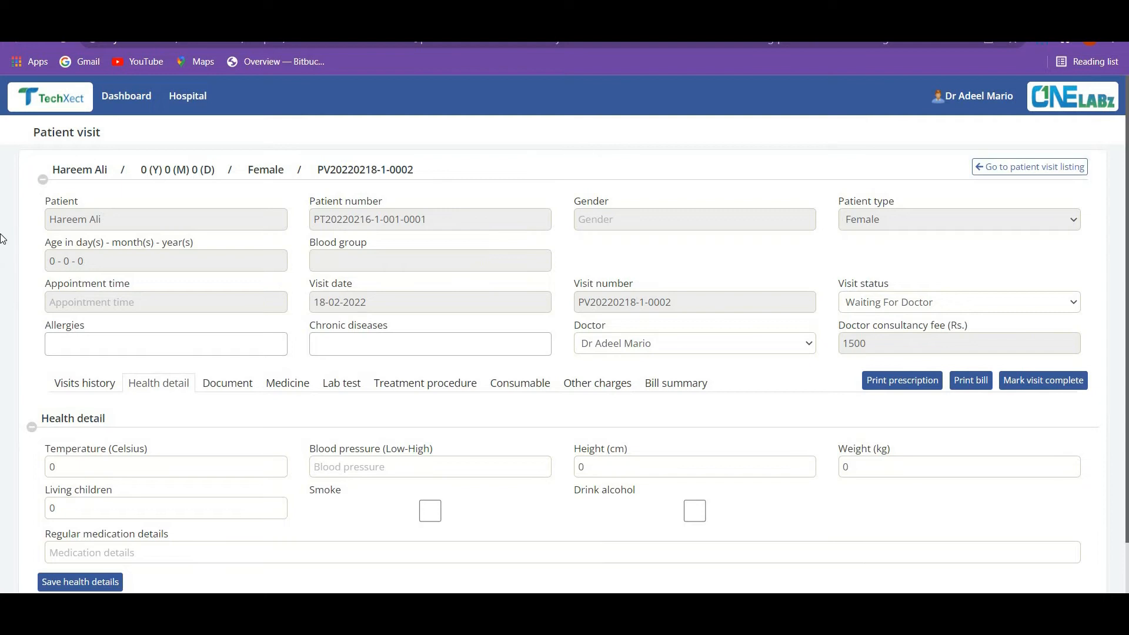
Record Paracetamol as the patient's allergy and Heart disease as the chronic disease.
{"action": "left_click", "coordinate": [88, 351]}
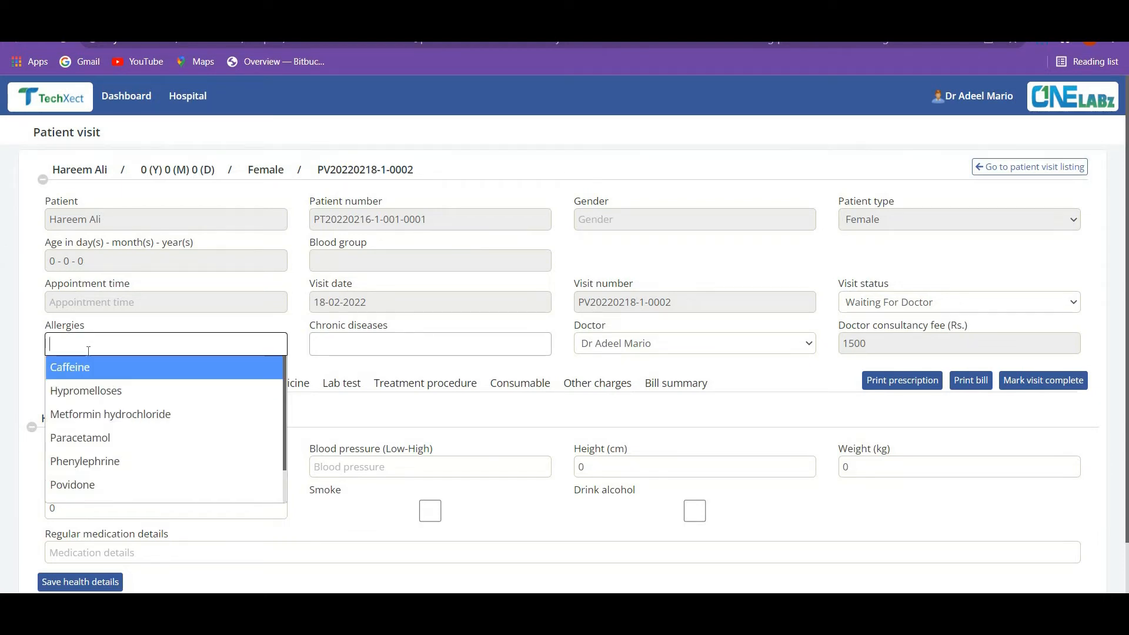
{"action": "left_click", "coordinate": [93, 436]}
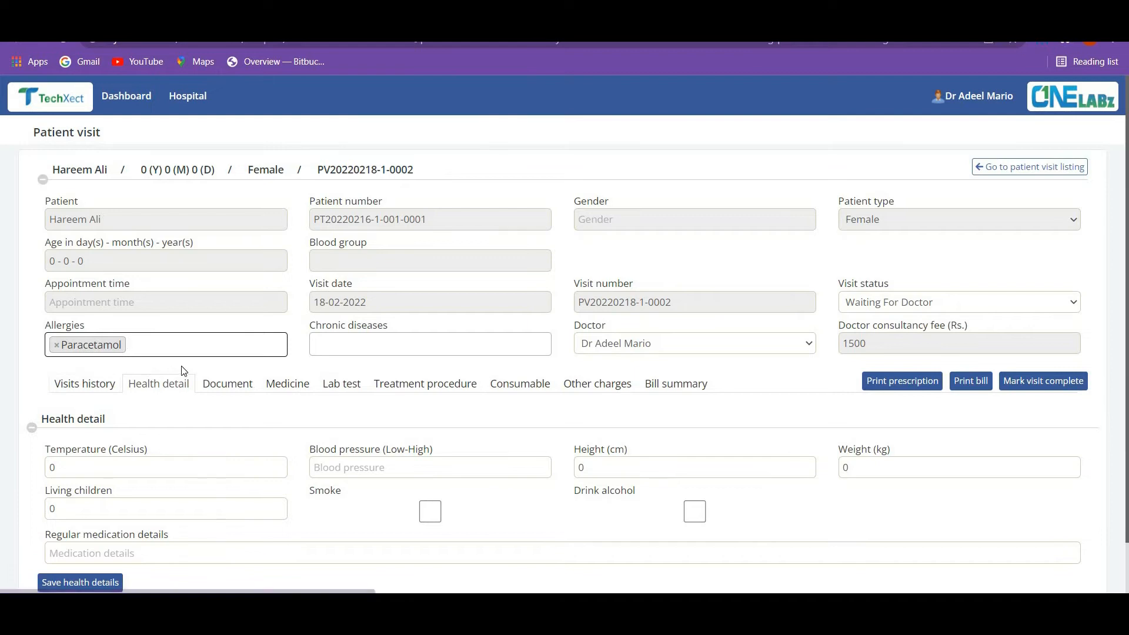
{"action": "left_click", "coordinate": [340, 353]}
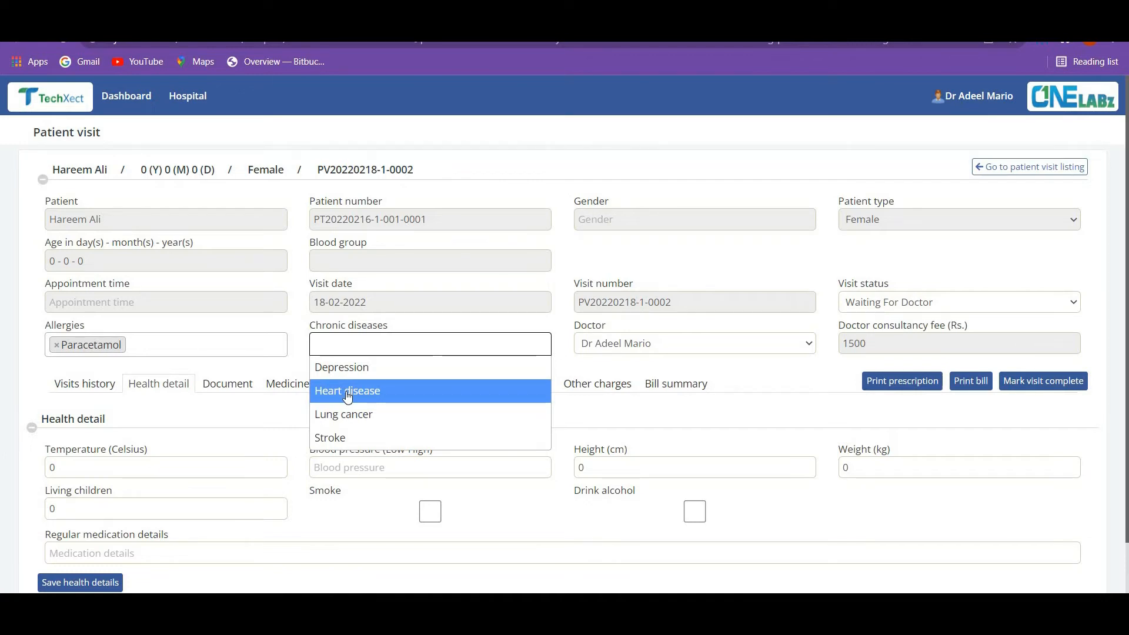
{"action": "left_click", "coordinate": [347, 392]}
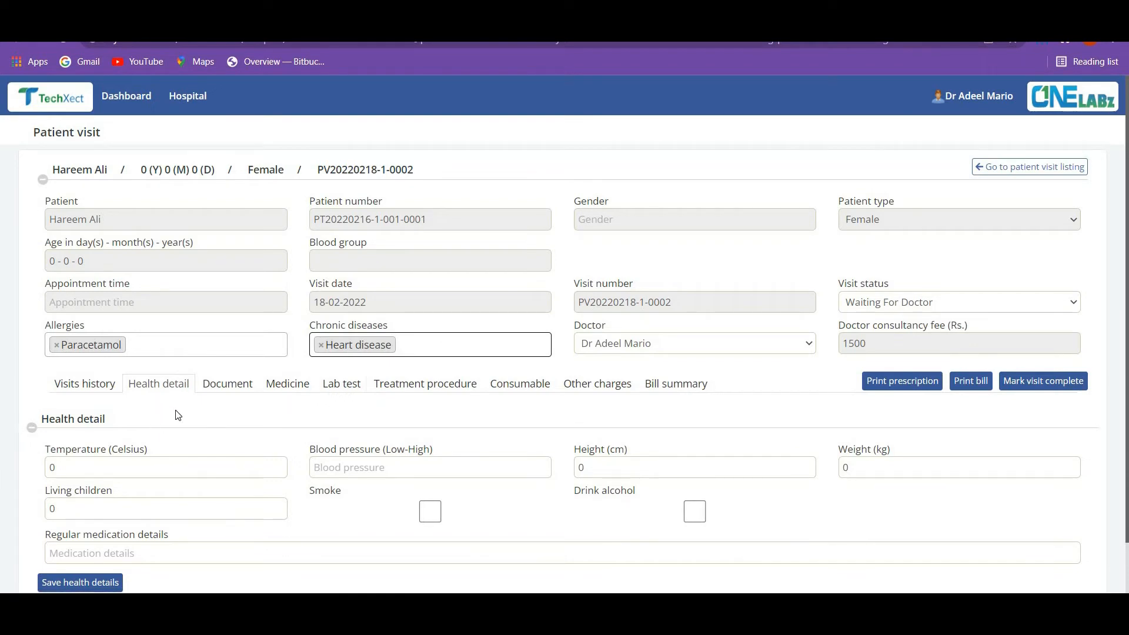
{"action": "scroll", "coordinate": [214, 429], "scroll_direction": "down", "scroll_amount": 2}
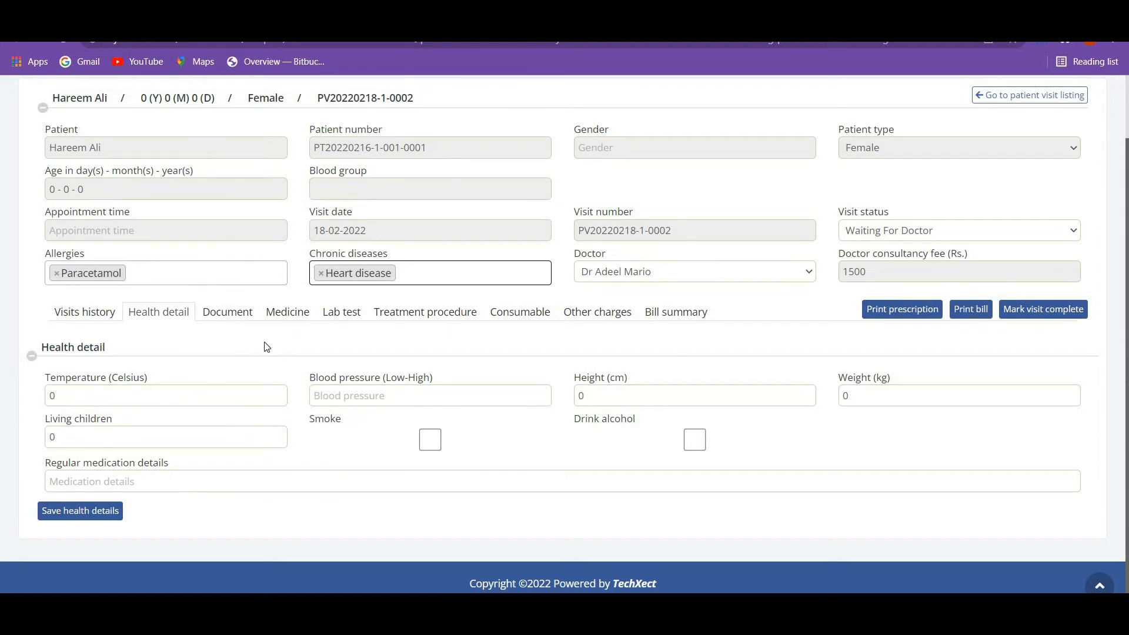
Add the lab test Blood C/E (CBC) to the tests to perform for this visit.
{"action": "left_click", "coordinate": [283, 319]}
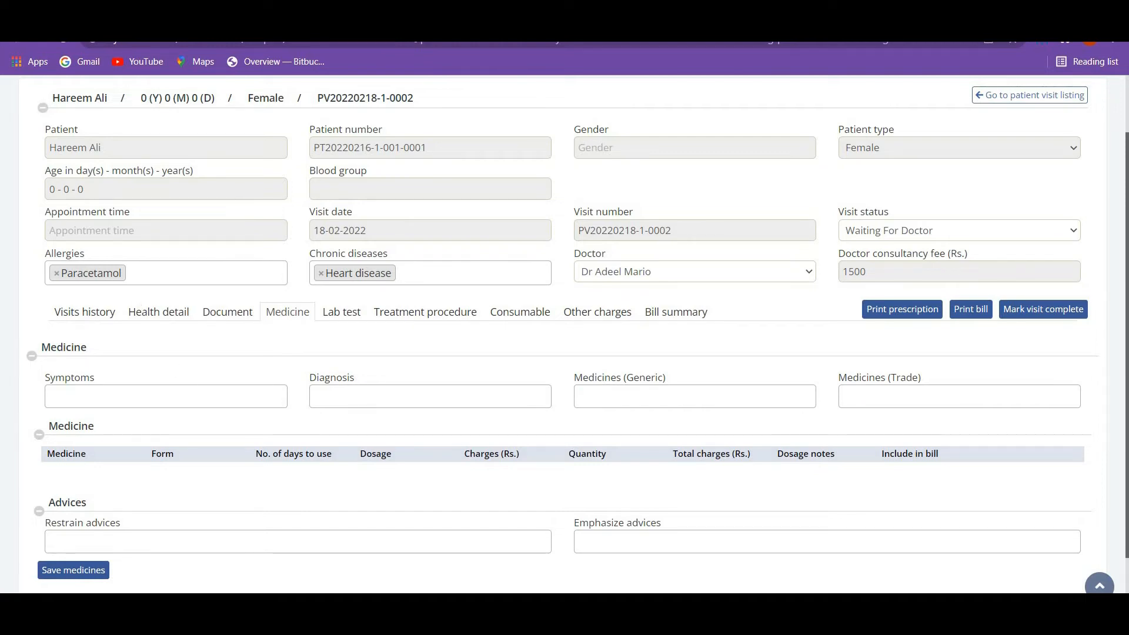
{"action": "left_click", "coordinate": [350, 320]}
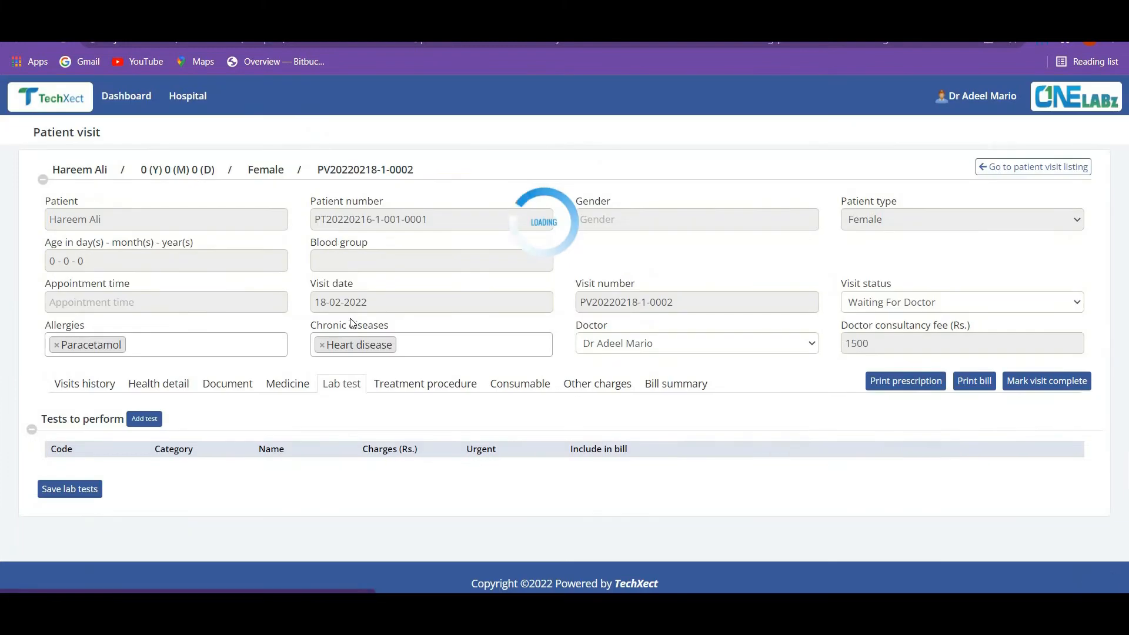
{"action": "left_click", "coordinate": [134, 425]}
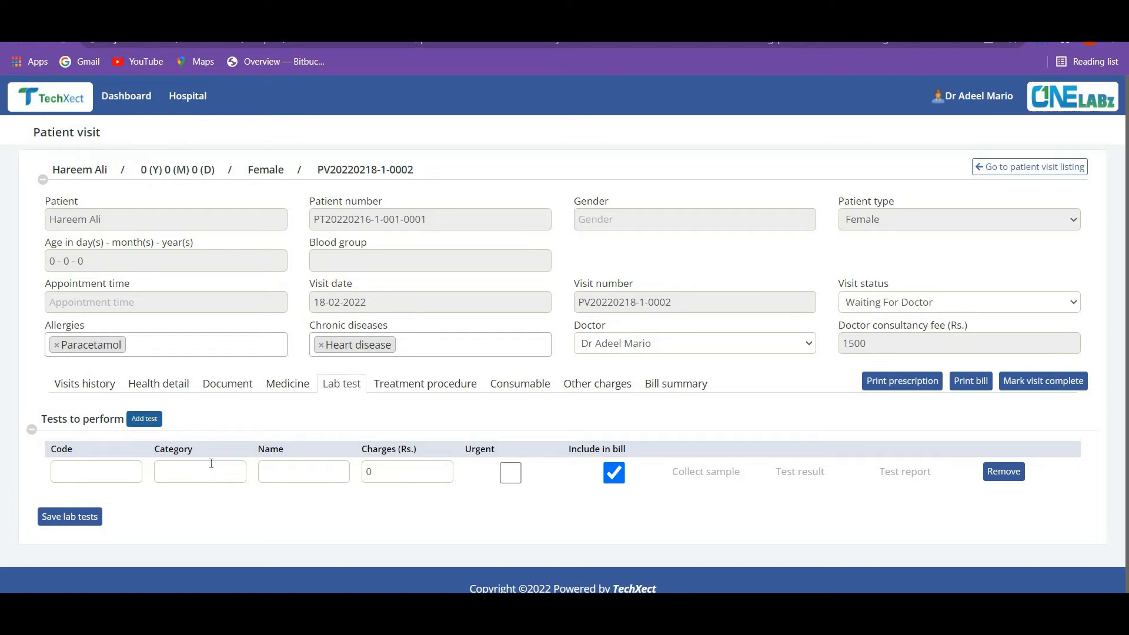
{"action": "left_click", "coordinate": [288, 478]}
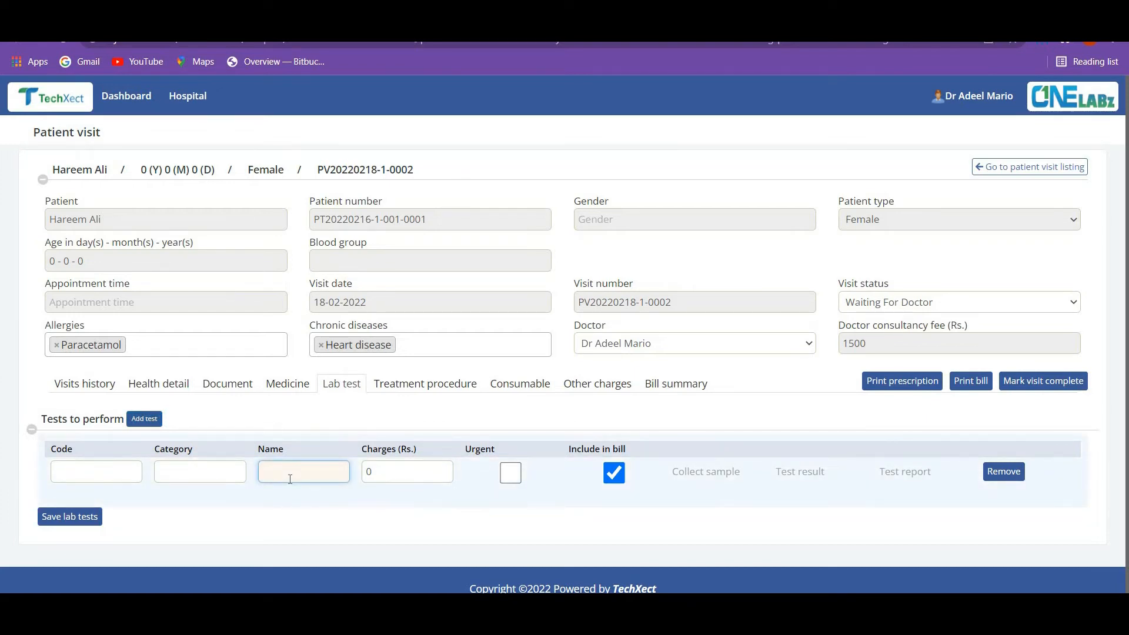
{"action": "type", "text": "cbc"}
{"action": "key", "text": "Down"}
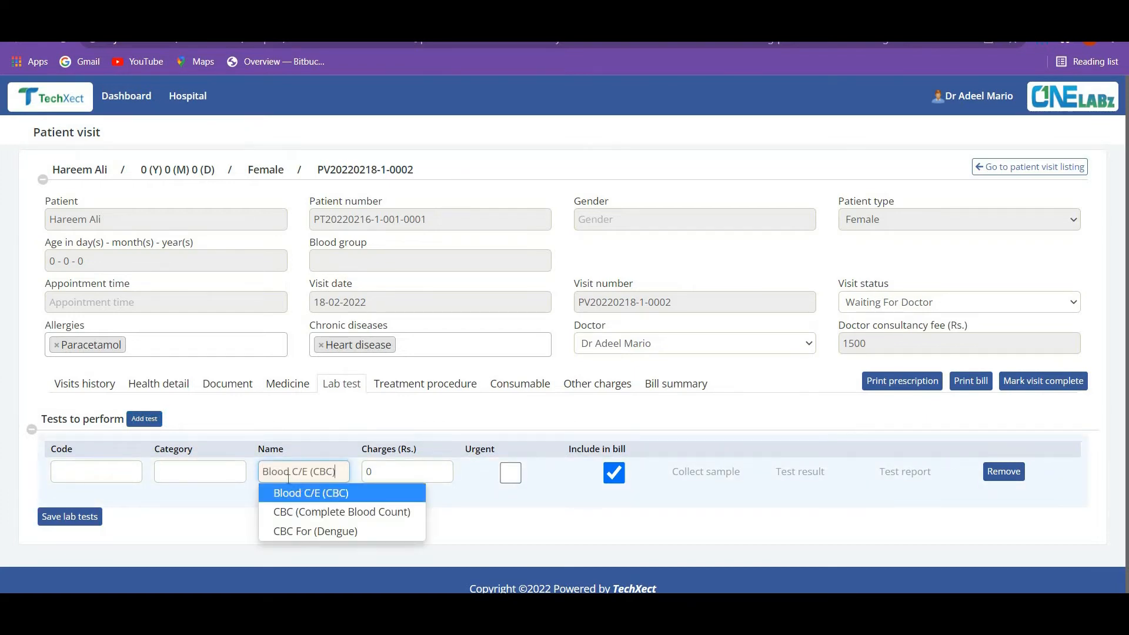
{"action": "left_click", "coordinate": [297, 489]}
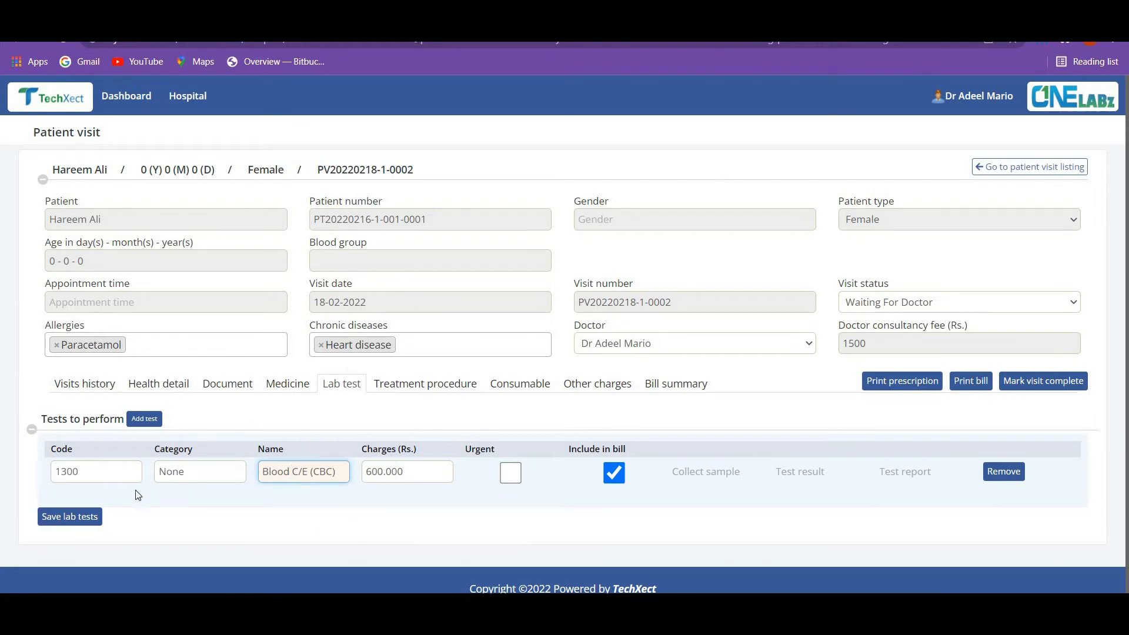
View the visit's medicine section and the documents section where files can be attached.
{"action": "left_click", "coordinate": [288, 385]}
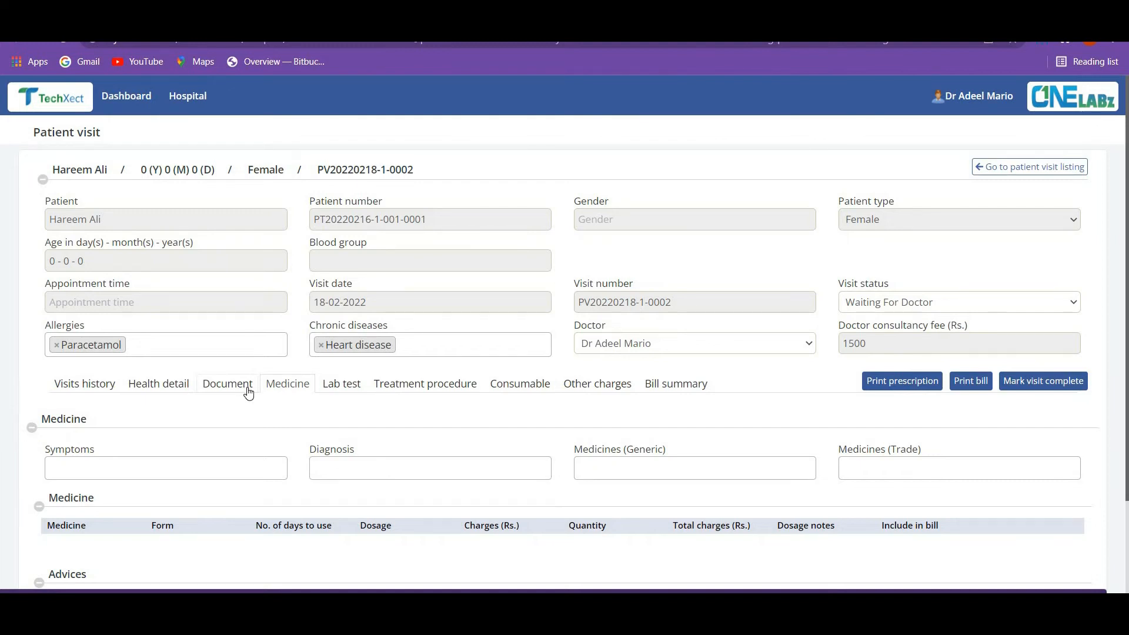
{"action": "left_click", "coordinate": [248, 393]}
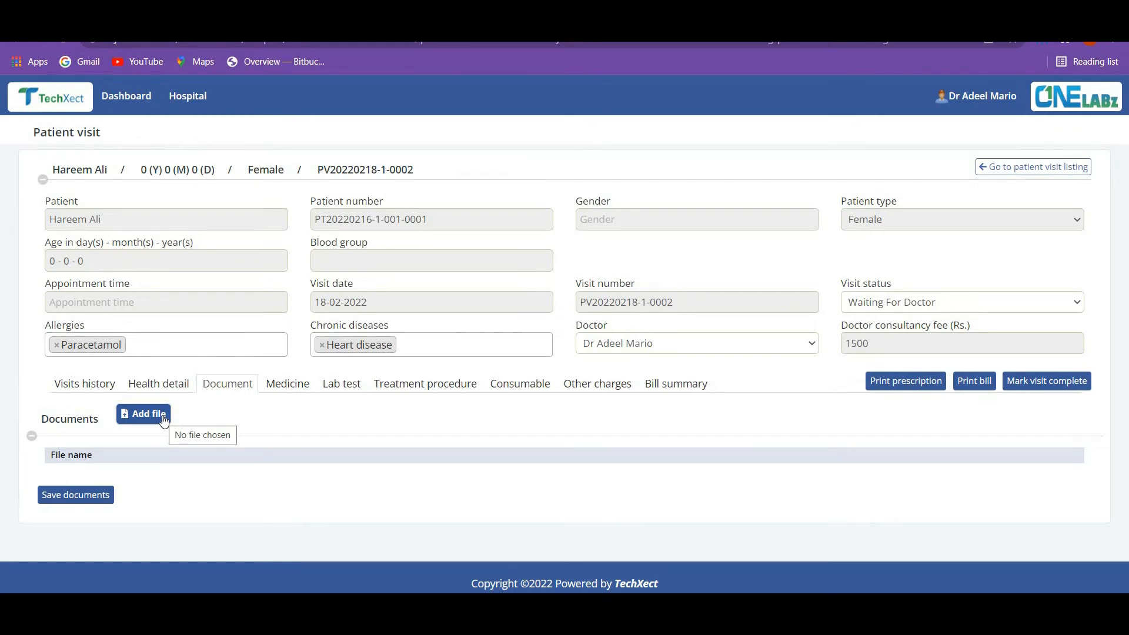
Add the generic medicine Acriflavine to the visit's medicine list and set its form to drops.
{"action": "left_click", "coordinate": [279, 388]}
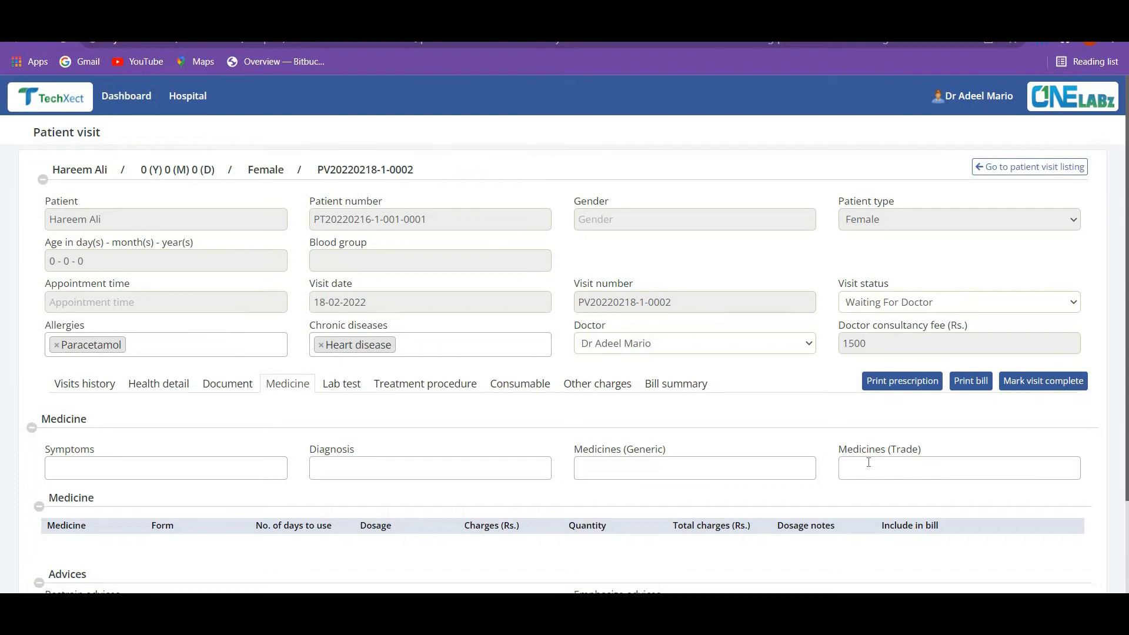
{"action": "left_click", "coordinate": [741, 465]}
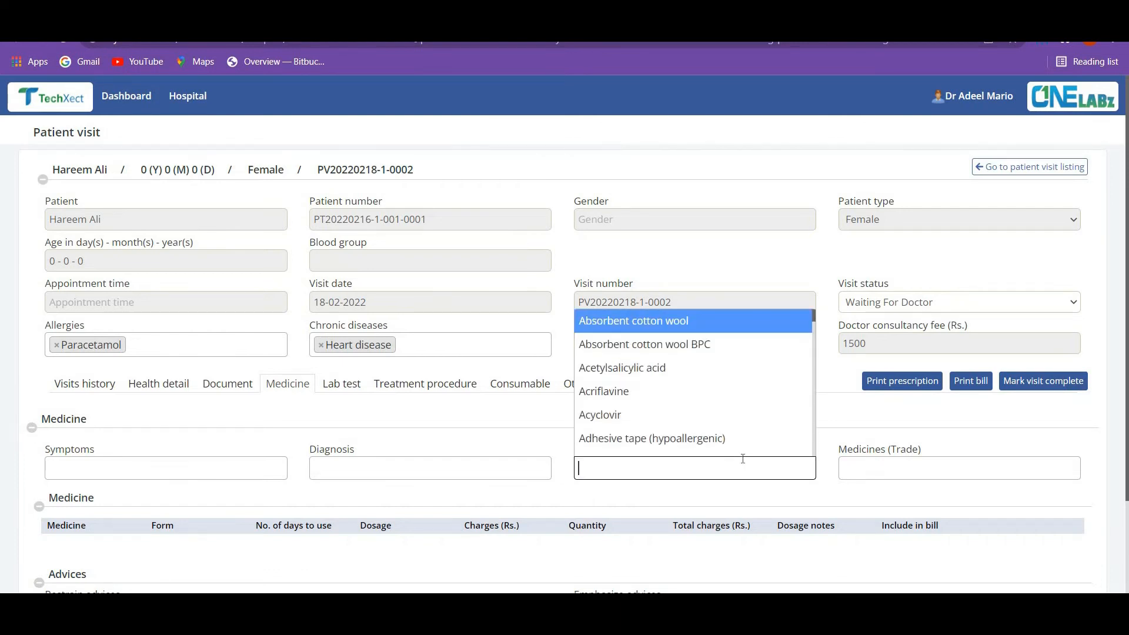
{"action": "left_click", "coordinate": [665, 393]}
{"action": "scroll", "coordinate": [416, 442], "scroll_direction": "down", "scroll_amount": 3}
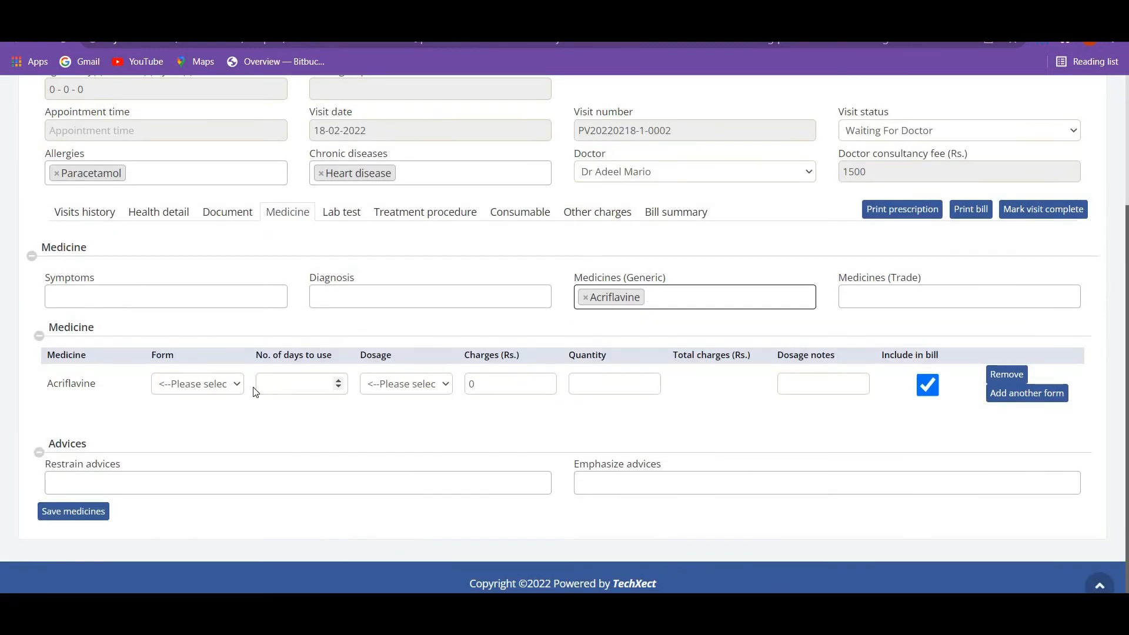
{"action": "left_click", "coordinate": [227, 389]}
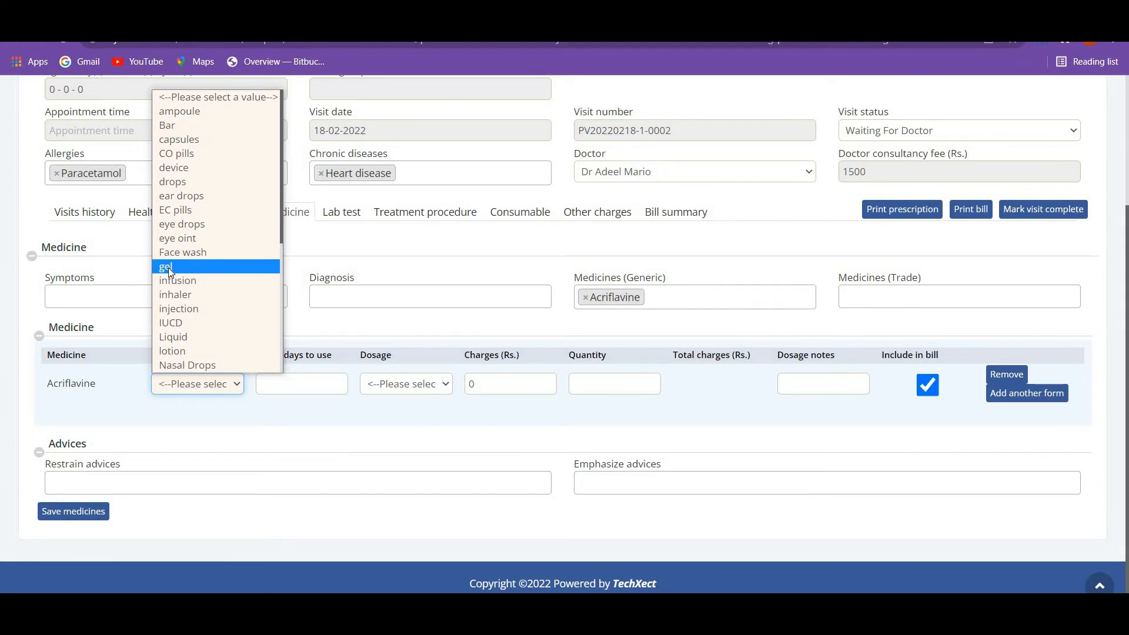
{"action": "left_click", "coordinate": [179, 182]}
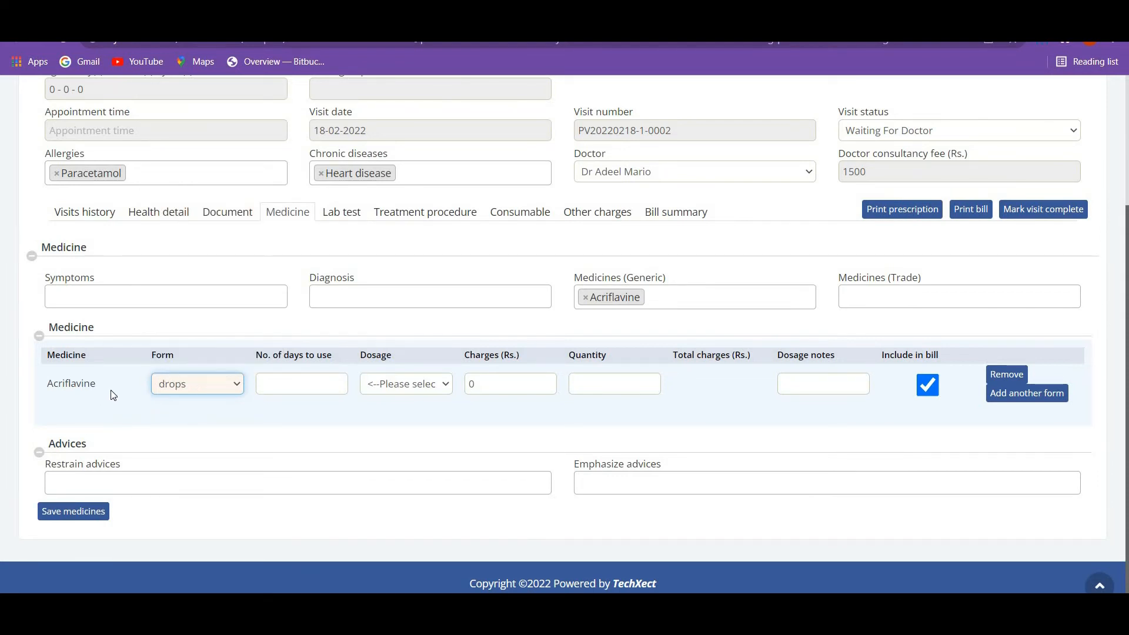
Add another form entry for Acriflavine and set it to capsules.
{"action": "left_click", "coordinate": [1032, 400]}
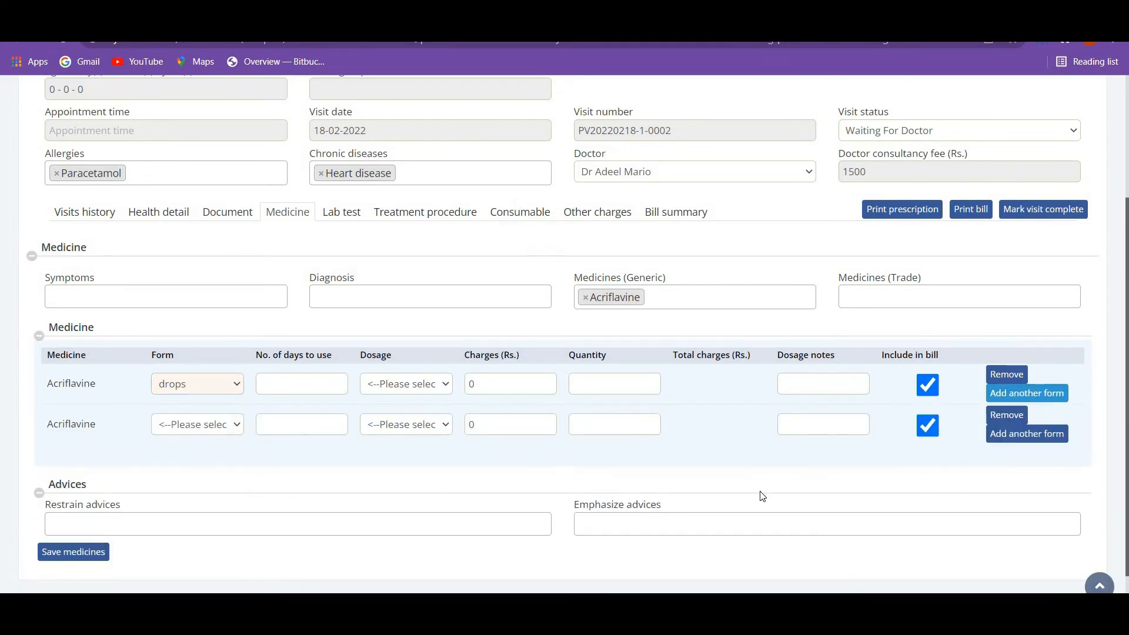
{"action": "left_click", "coordinate": [200, 427]}
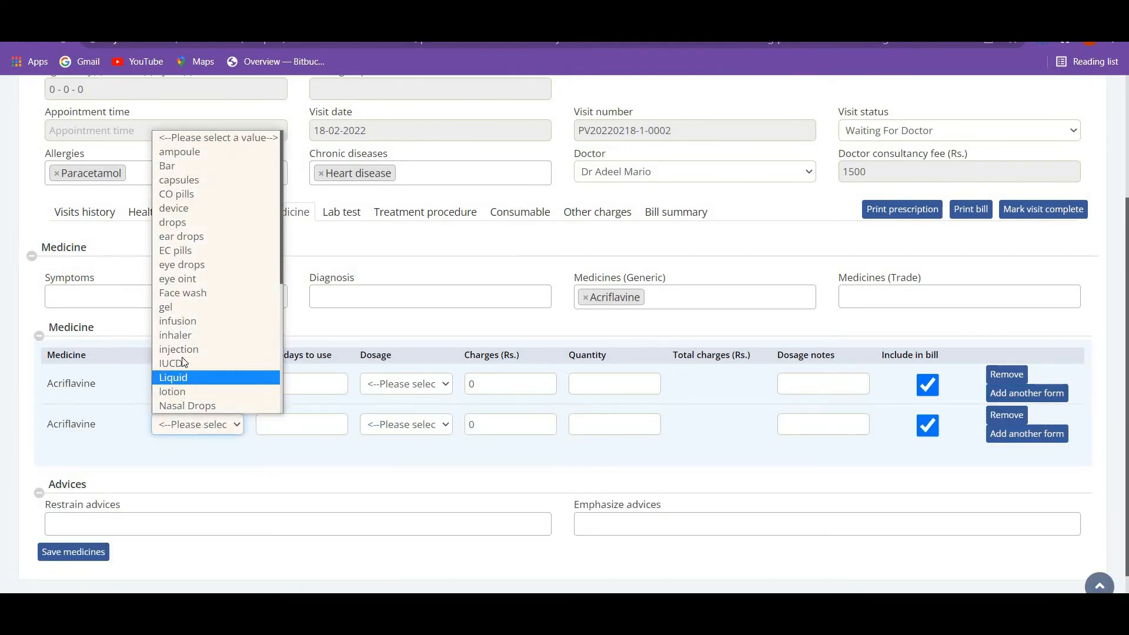
{"action": "left_click", "coordinate": [187, 186]}
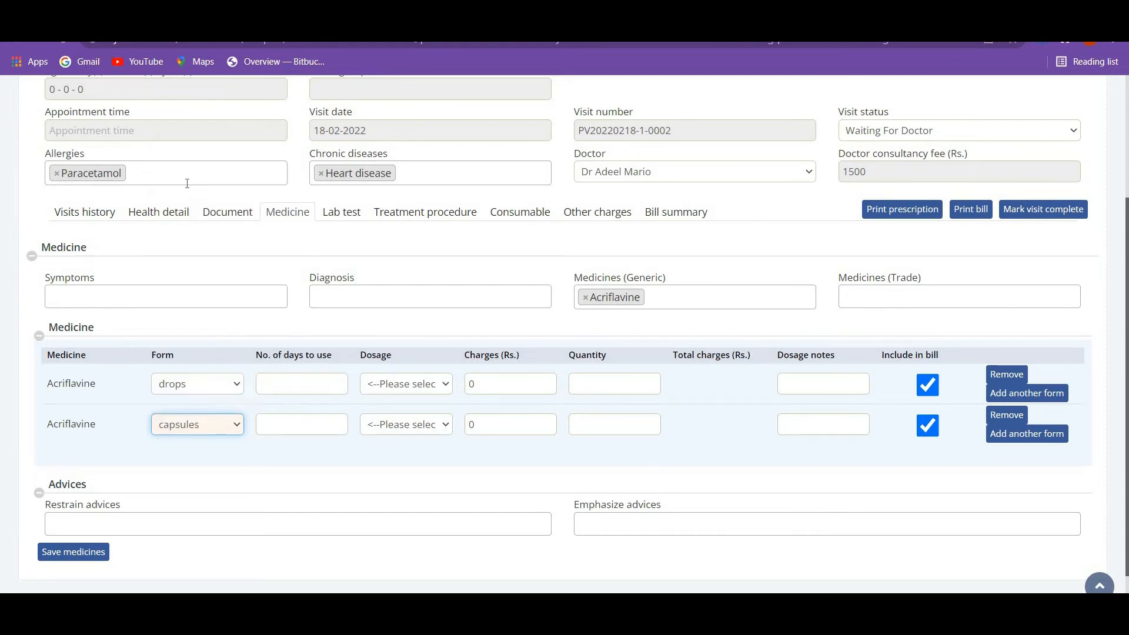
Set the Acriflavine drops to 3 days of use with a 1 - 0 - 1 dosage.
{"action": "left_click", "coordinate": [339, 380]}
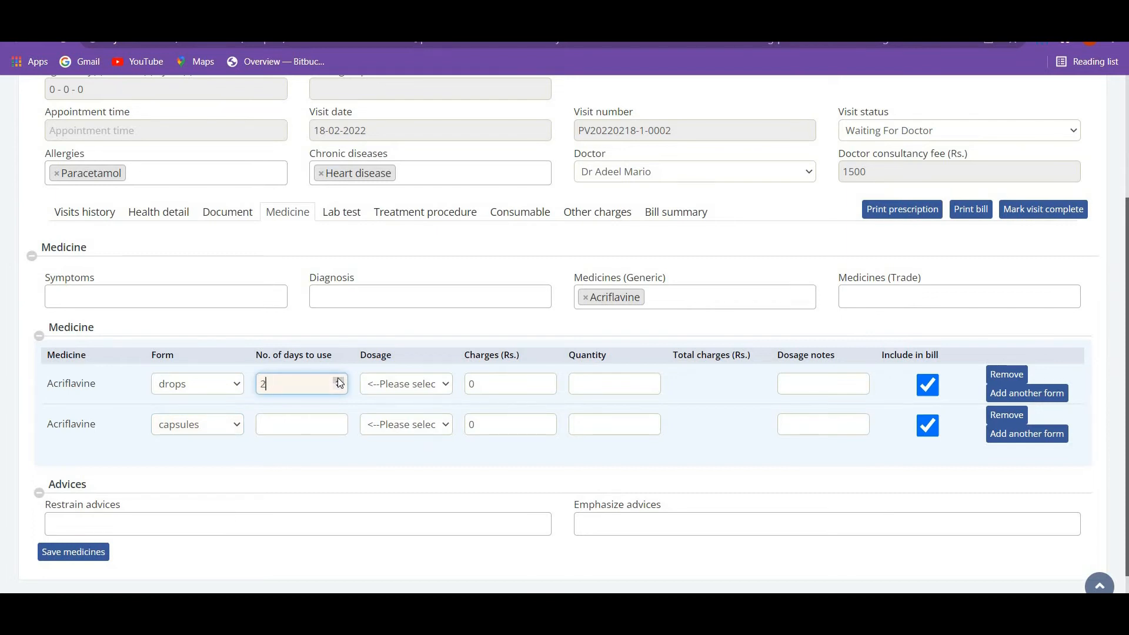
{"action": "left_click", "coordinate": [339, 380]}
{"action": "left_click", "coordinate": [437, 390]}
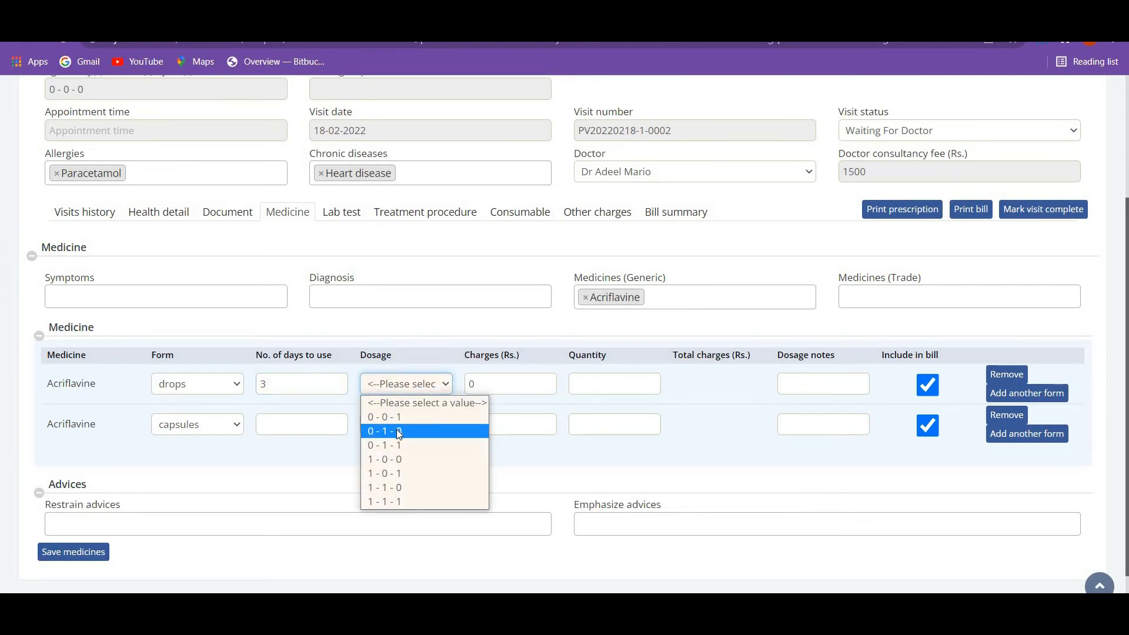
{"action": "left_click", "coordinate": [389, 473]}
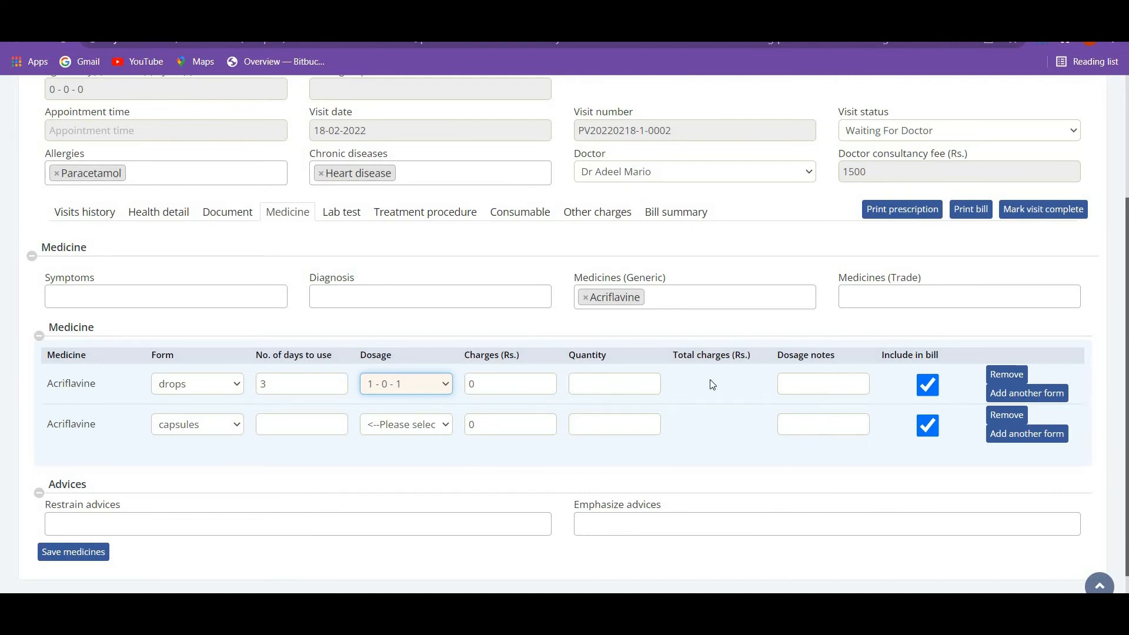
{"action": "left_click", "coordinate": [141, 276]}
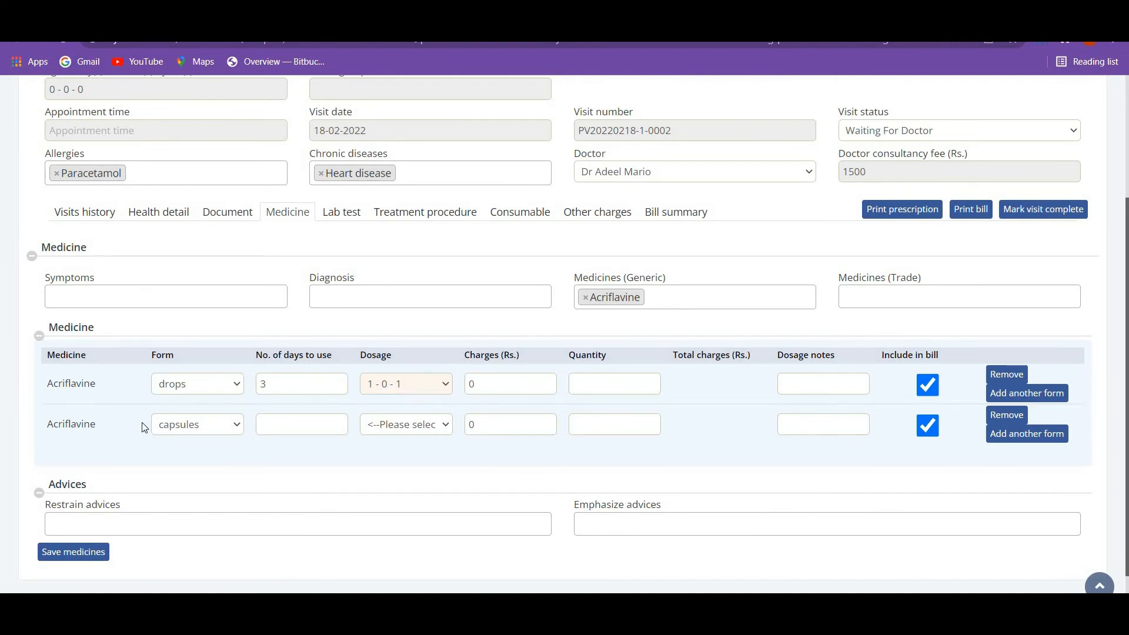
View the available restrain and emphasize advices without choosing any.
{"action": "left_click", "coordinate": [93, 527]}
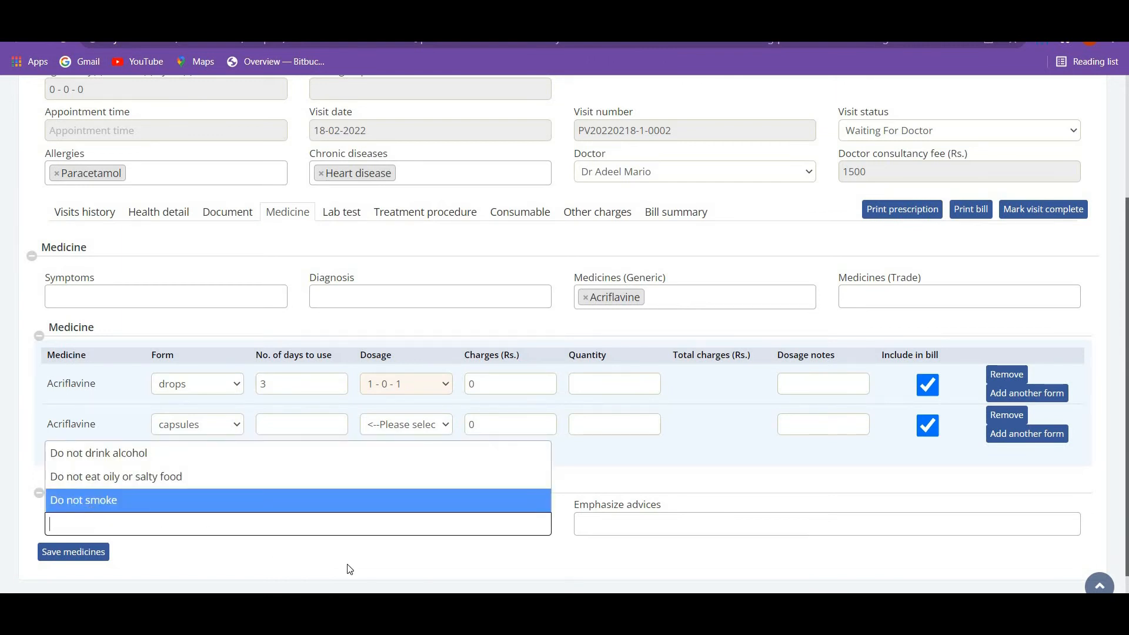
{"action": "left_click", "coordinate": [614, 525]}
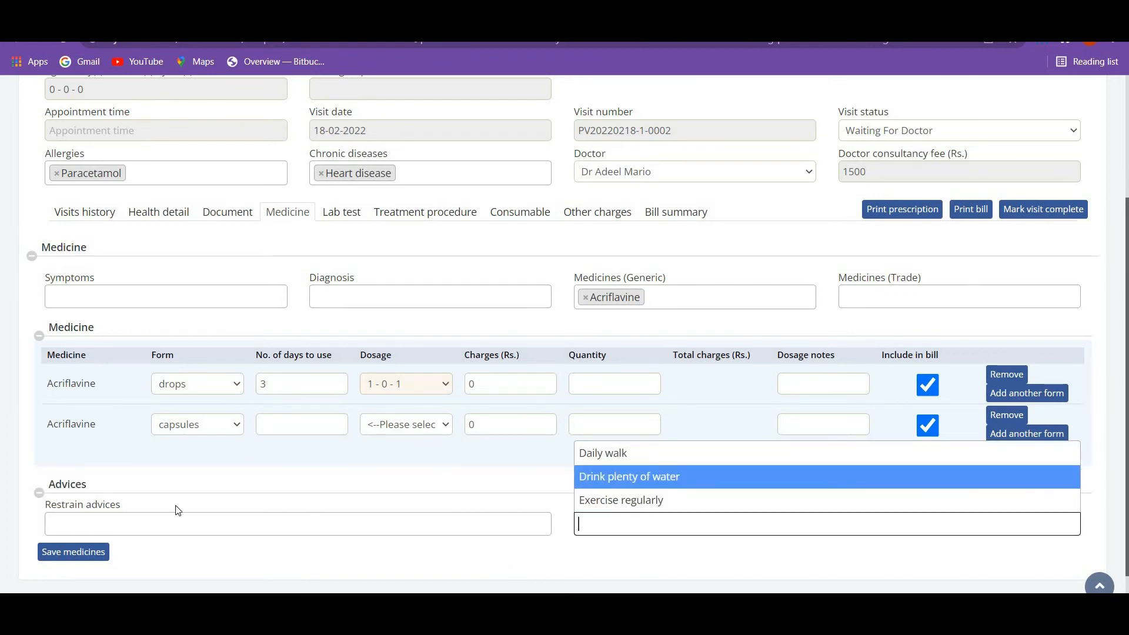
{"action": "left_click", "coordinate": [427, 455]}
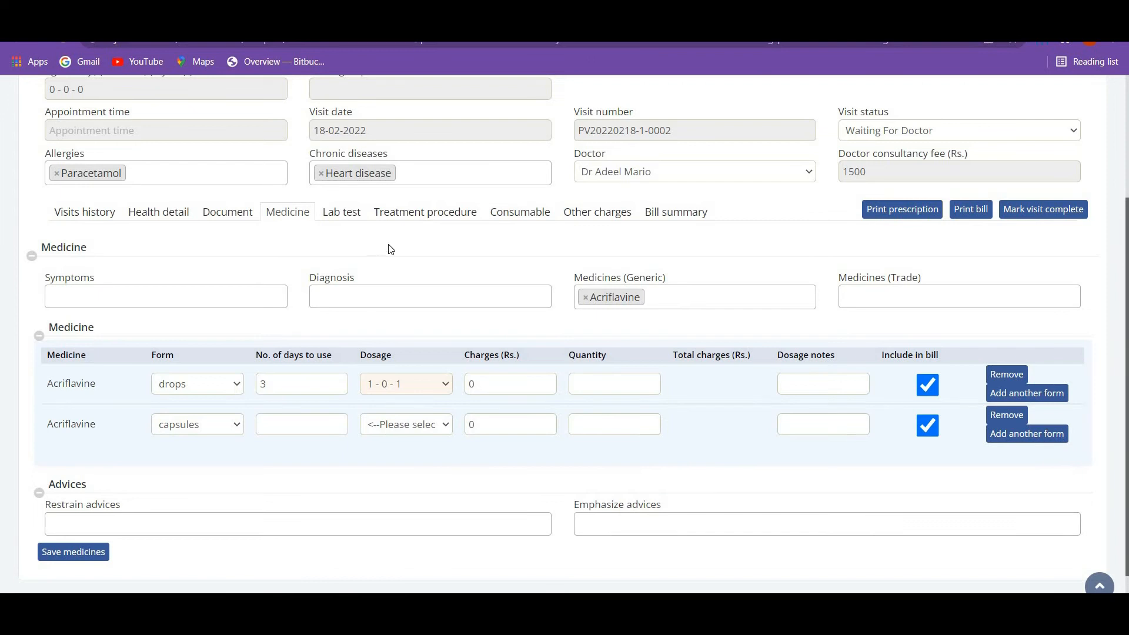
Add Buried sutures as a treatment procedure for the visit.
{"action": "left_click", "coordinate": [409, 226]}
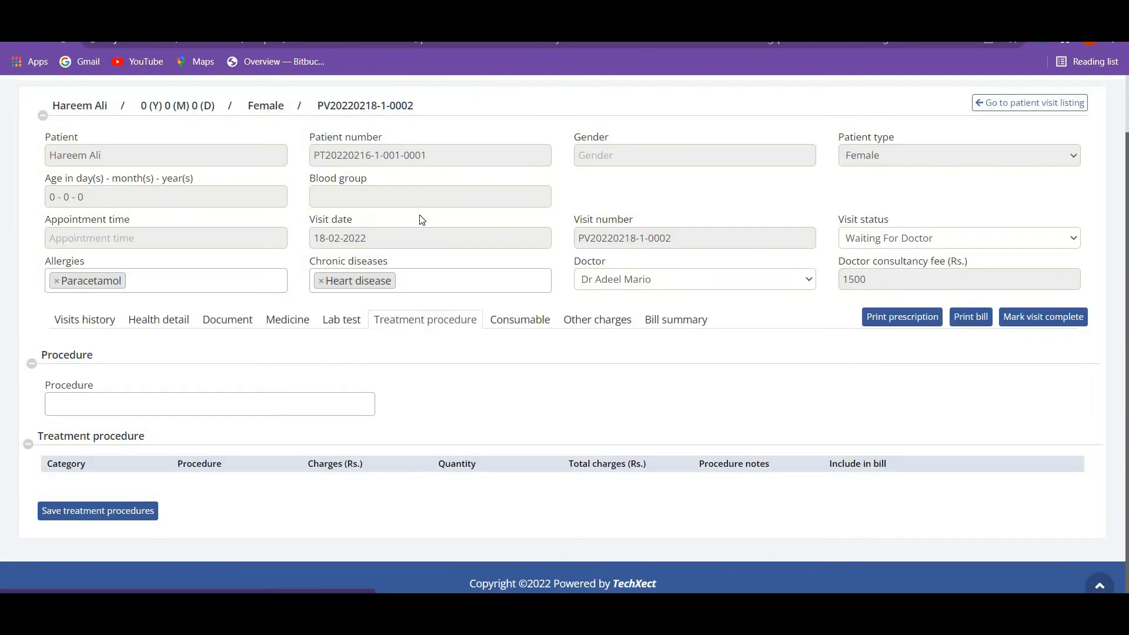
{"action": "left_click", "coordinate": [242, 410]}
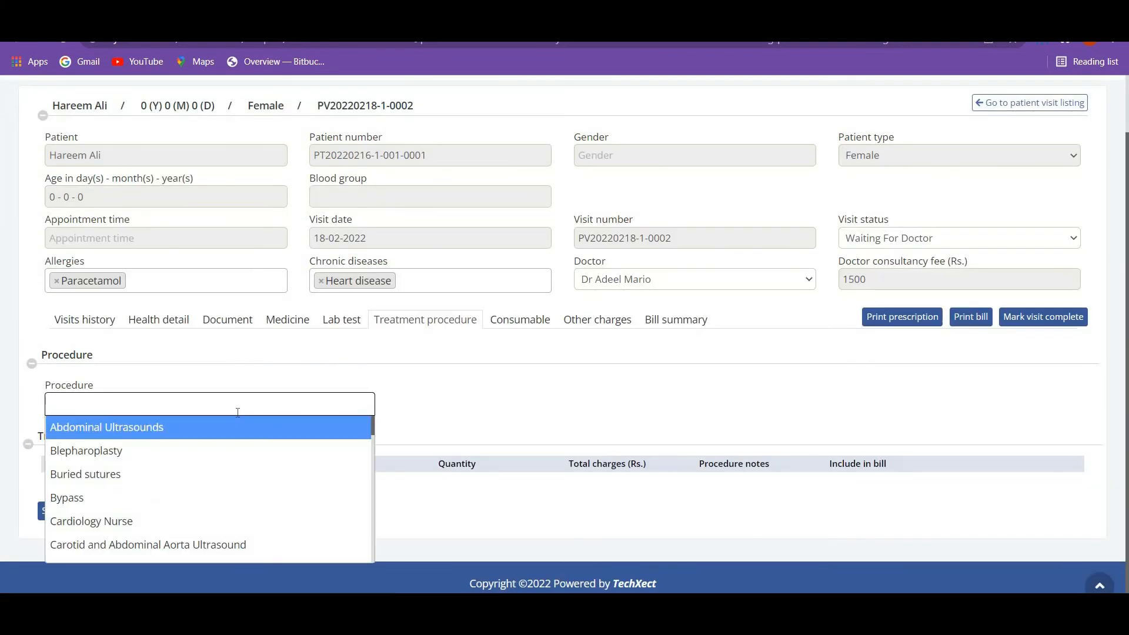
{"action": "left_click", "coordinate": [461, 434]}
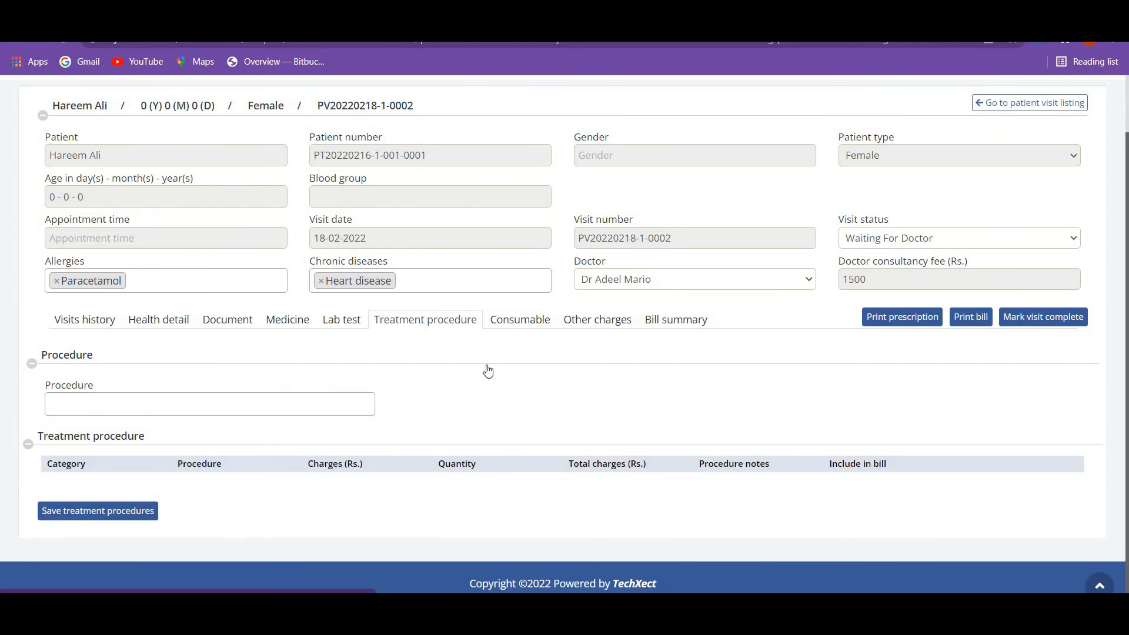
{"action": "left_click", "coordinate": [262, 405]}
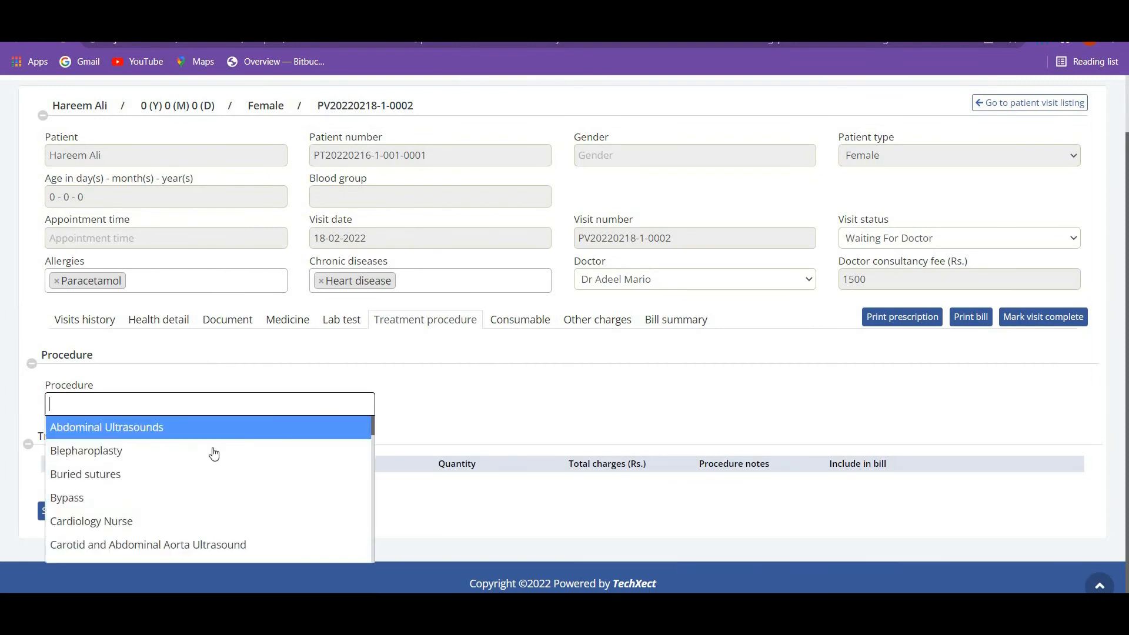
{"action": "left_click", "coordinate": [169, 477]}
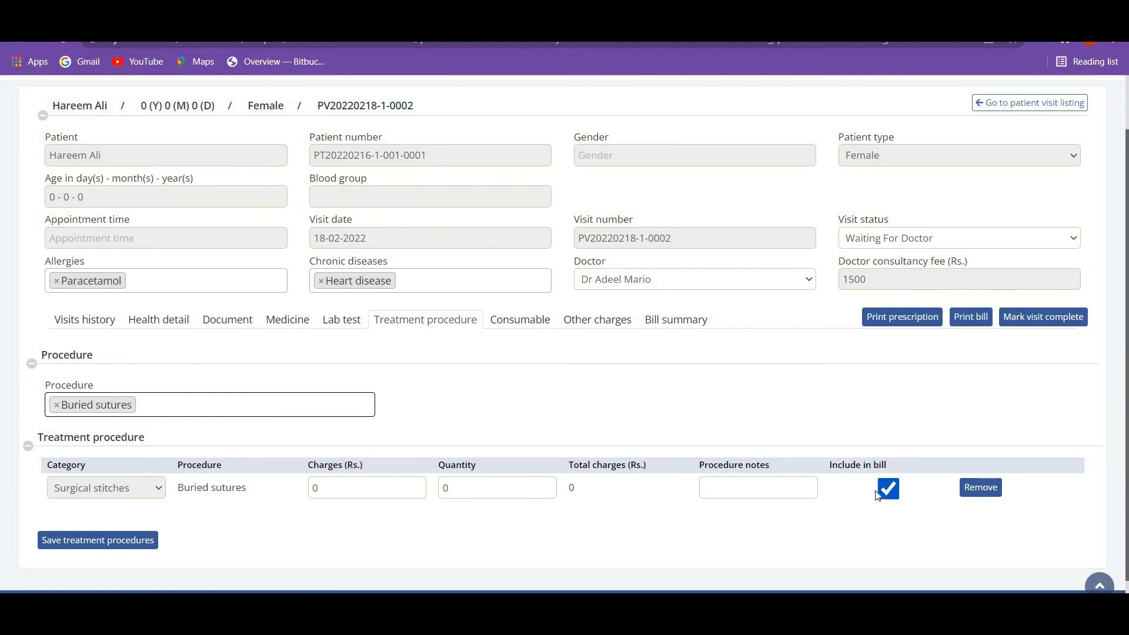
Add Back Support to the visit's consumable items.
{"action": "left_click", "coordinate": [513, 324]}
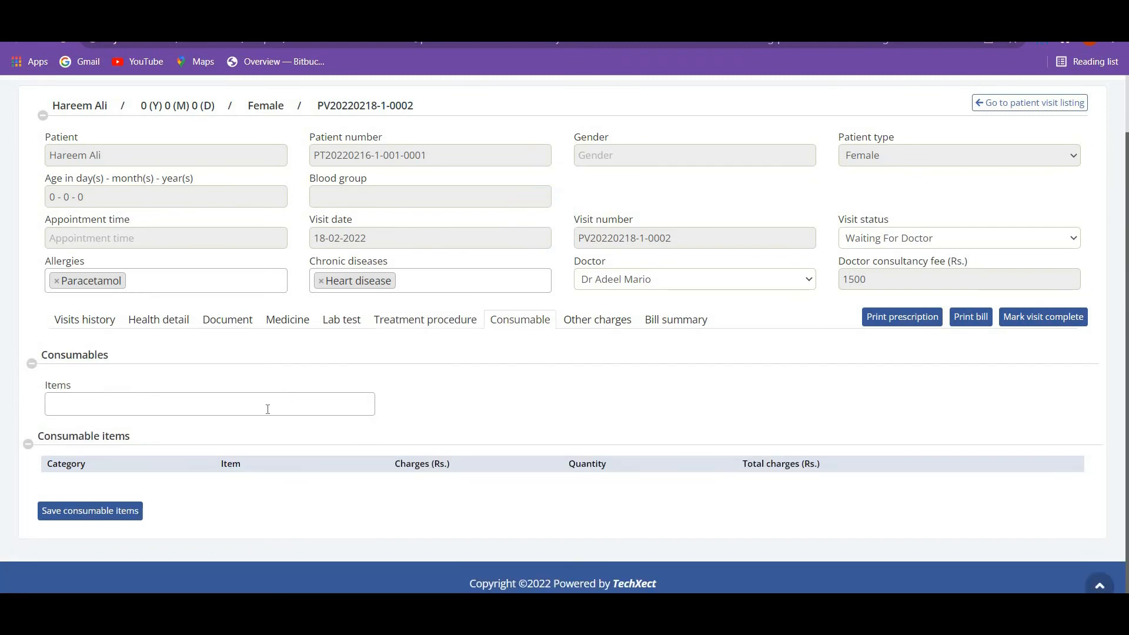
{"action": "left_click", "coordinate": [268, 409]}
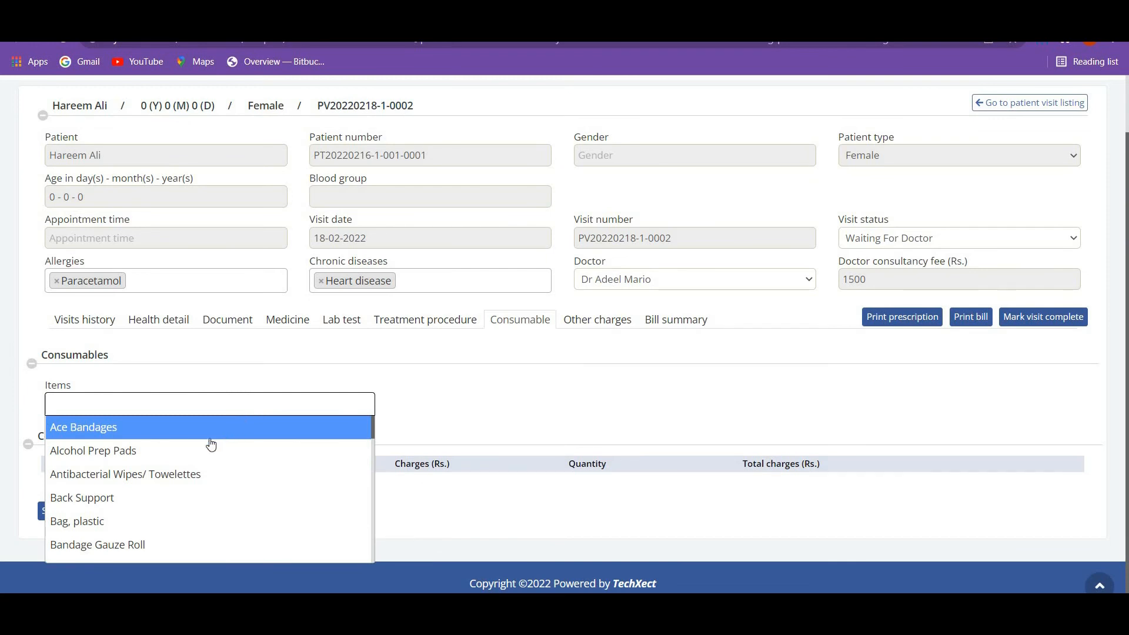
{"action": "left_click", "coordinate": [187, 492]}
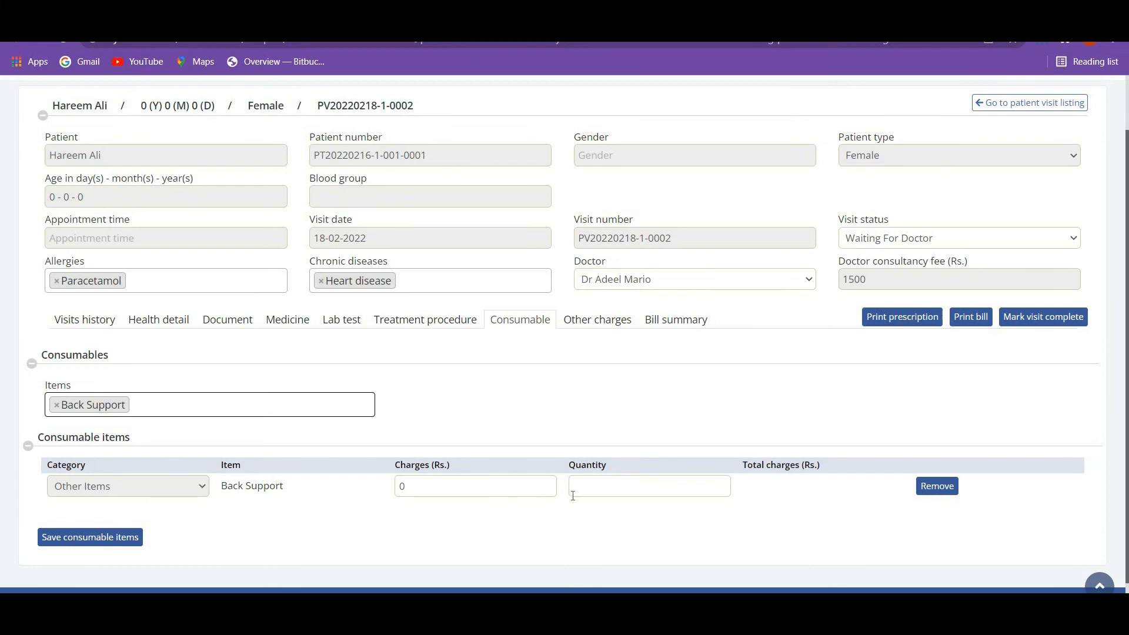
Add a blank item row to the visit's other charges.
{"action": "left_click", "coordinate": [599, 329]}
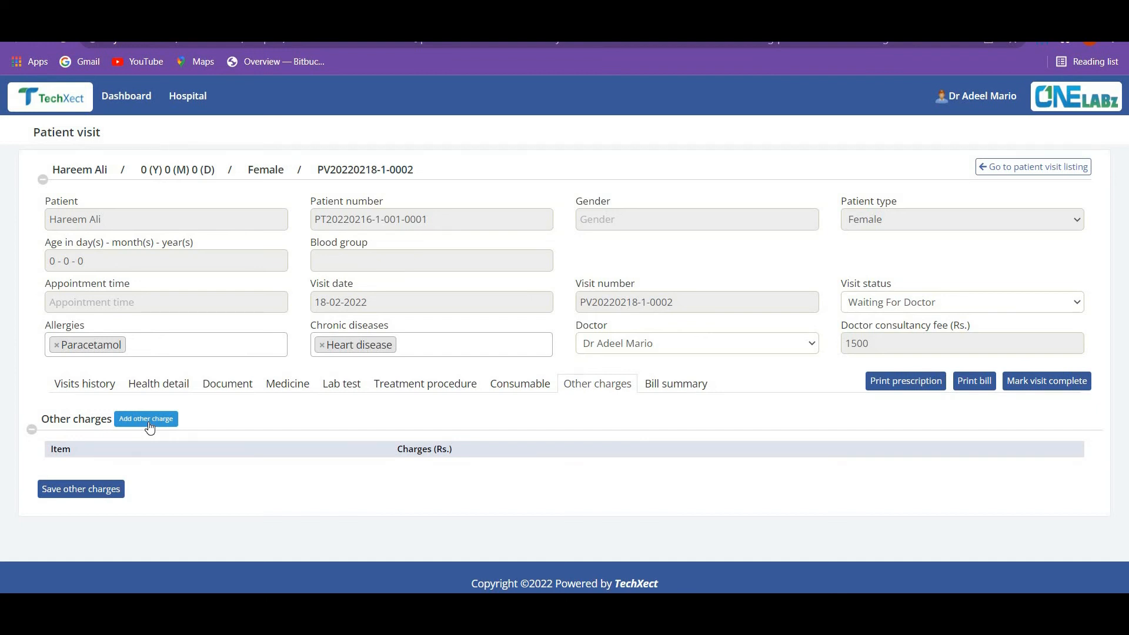
{"action": "left_click", "coordinate": [150, 428]}
{"action": "left_click", "coordinate": [182, 474]}
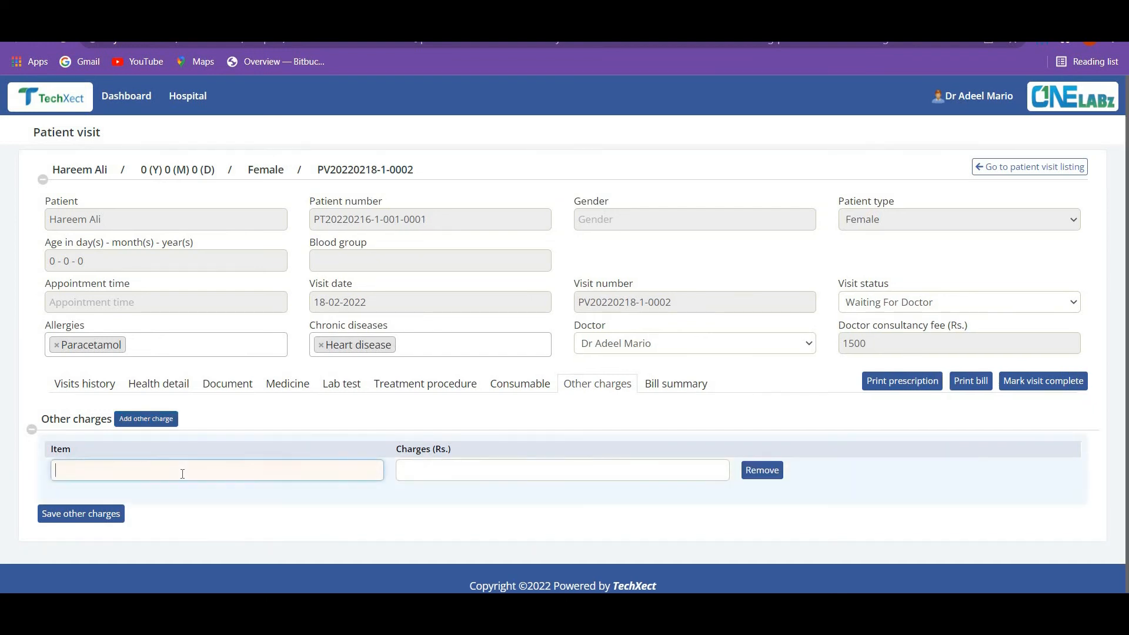
{"action": "left_click", "coordinate": [514, 425]}
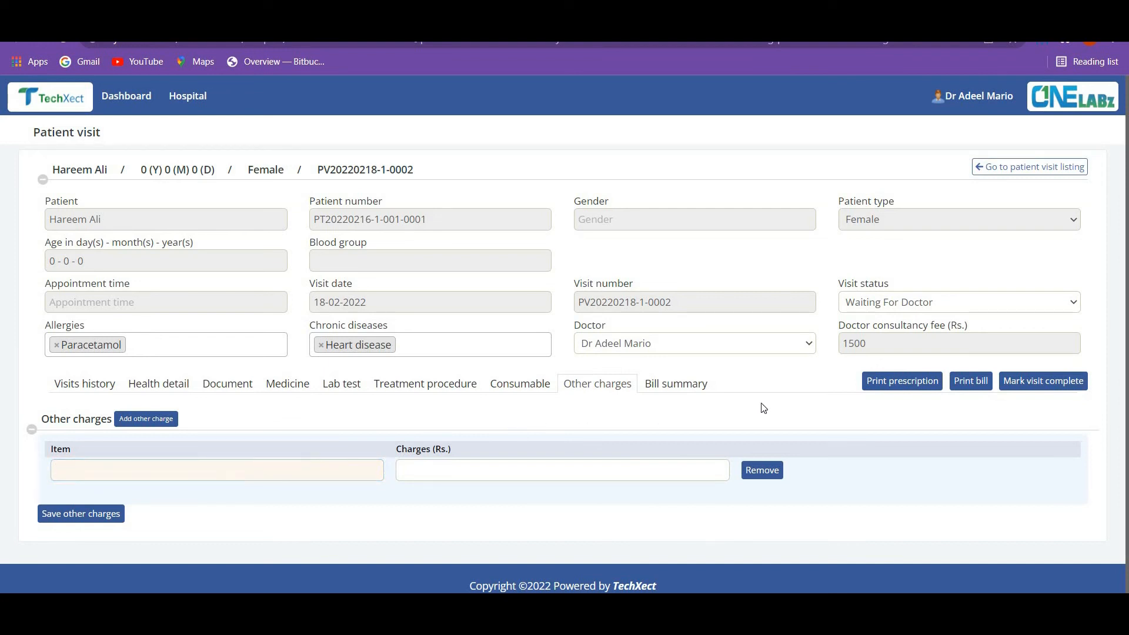
View the patient prescription and its print preview, and return to the visit without printing.
{"action": "left_click", "coordinate": [877, 389]}
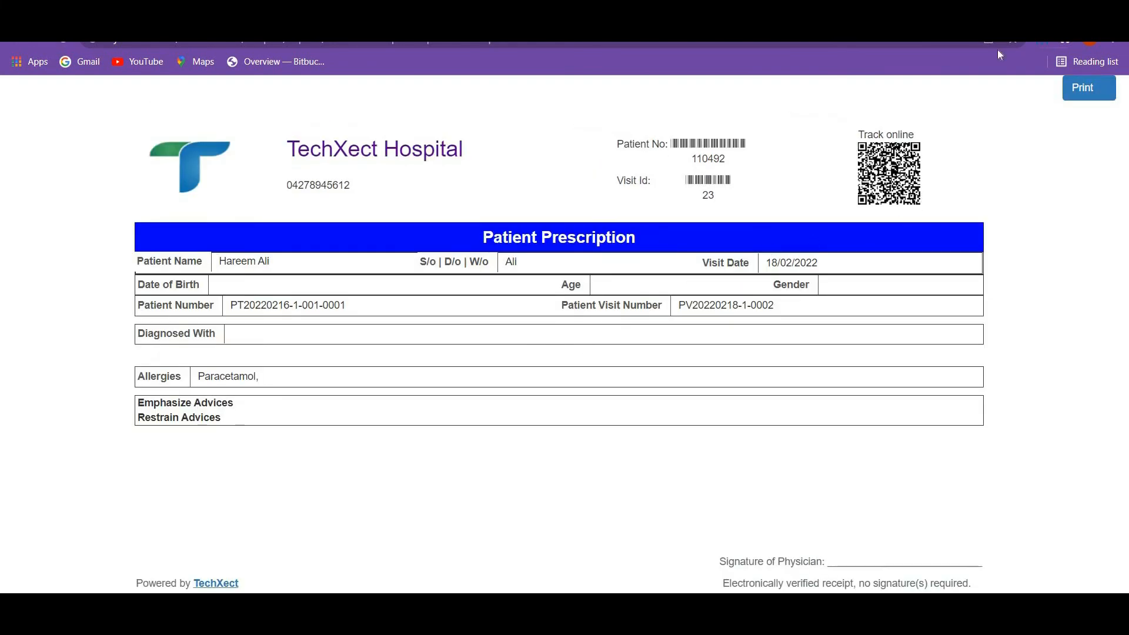
{"action": "left_click", "coordinate": [1089, 99]}
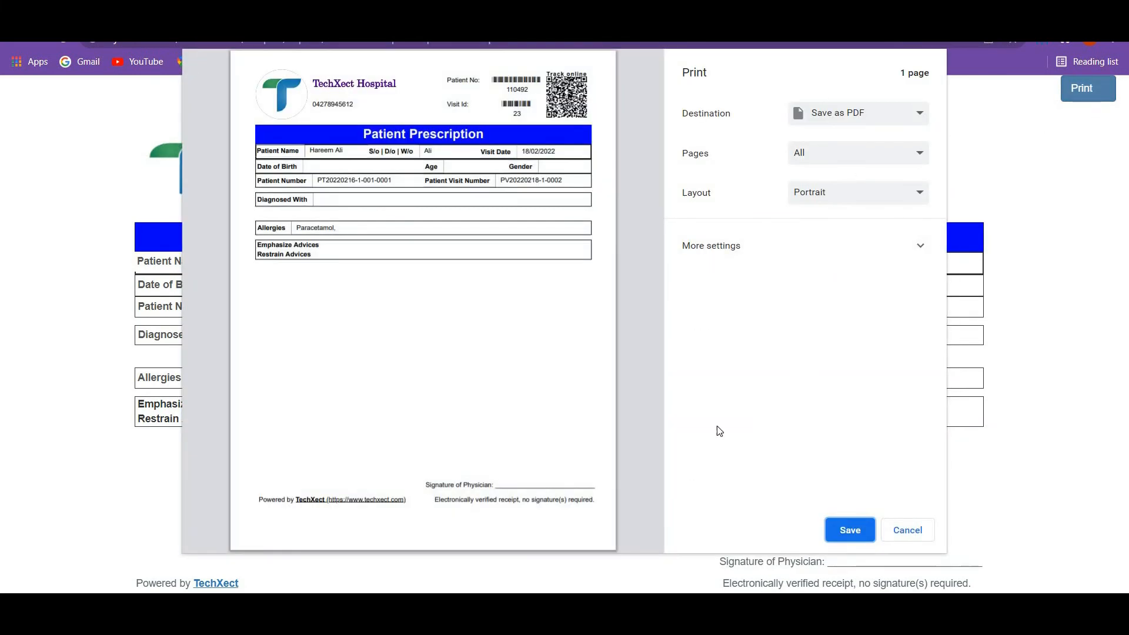
{"action": "left_click", "coordinate": [917, 532]}
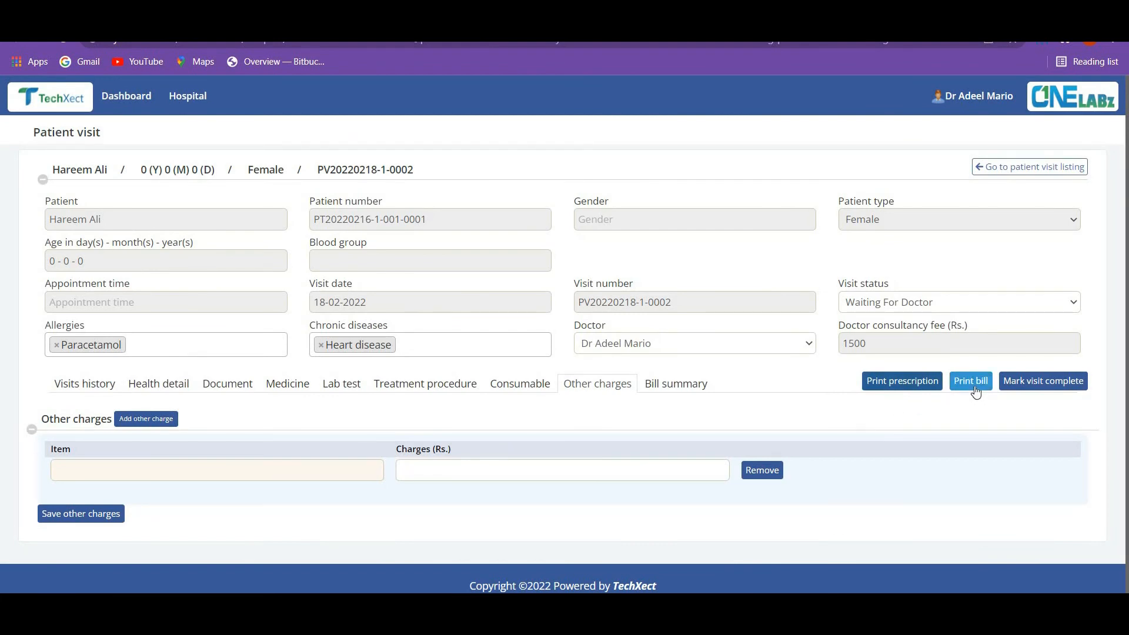
In the bill summary's payment details, enter 1500 Rs. as the amount being paid now.
{"action": "left_click", "coordinate": [666, 391]}
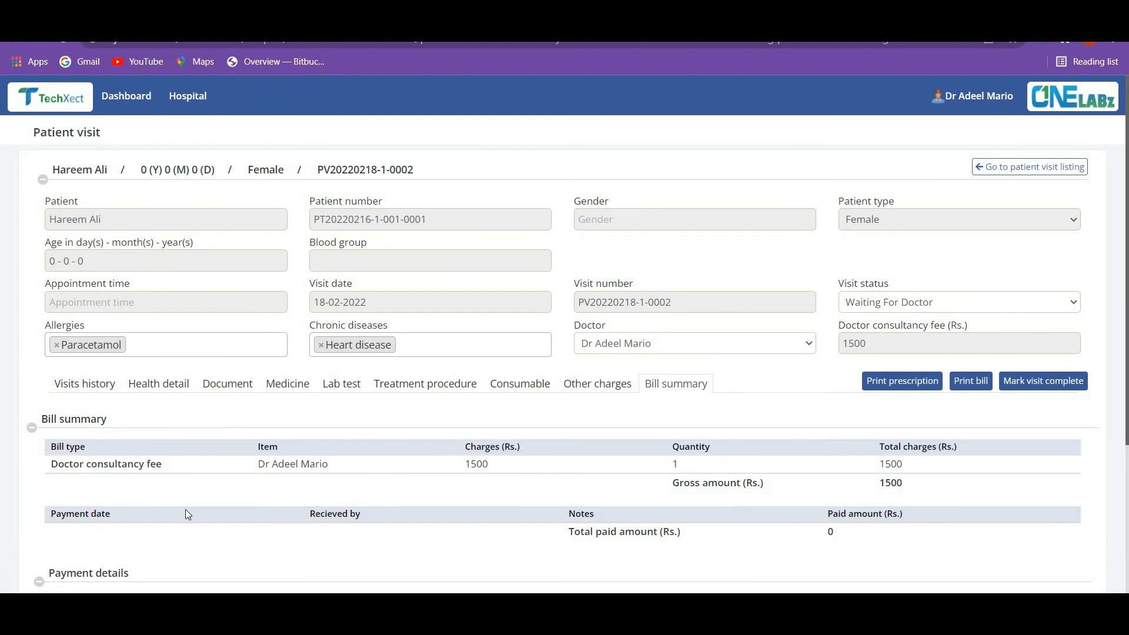
{"action": "scroll", "coordinate": [516, 482], "scroll_direction": "down", "scroll_amount": 3}
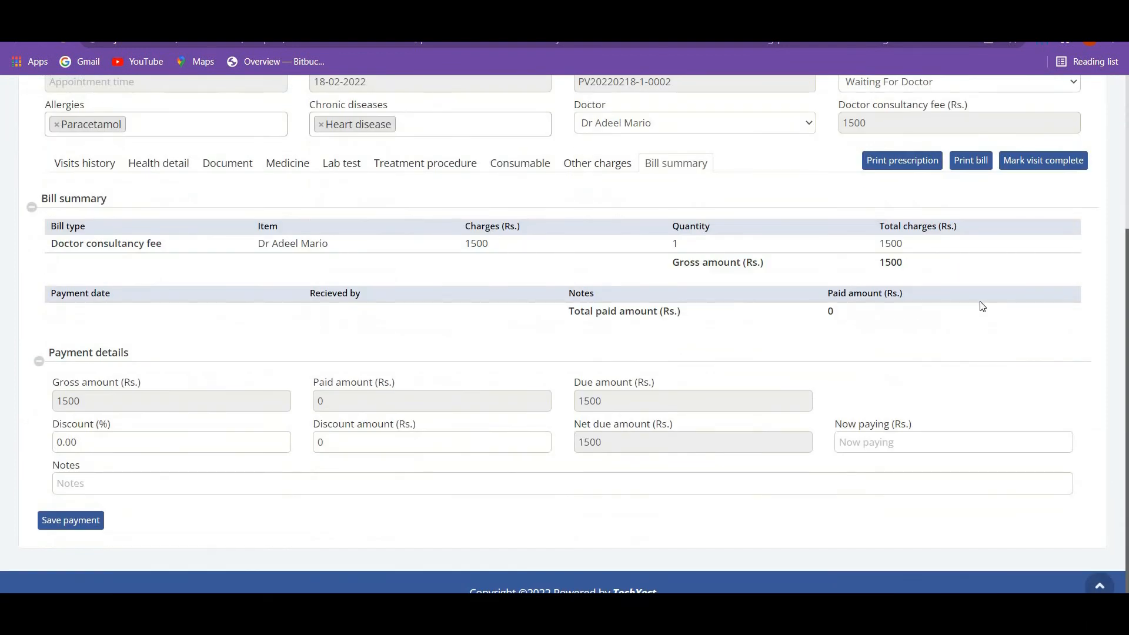
{"action": "left_click", "coordinate": [866, 447]}
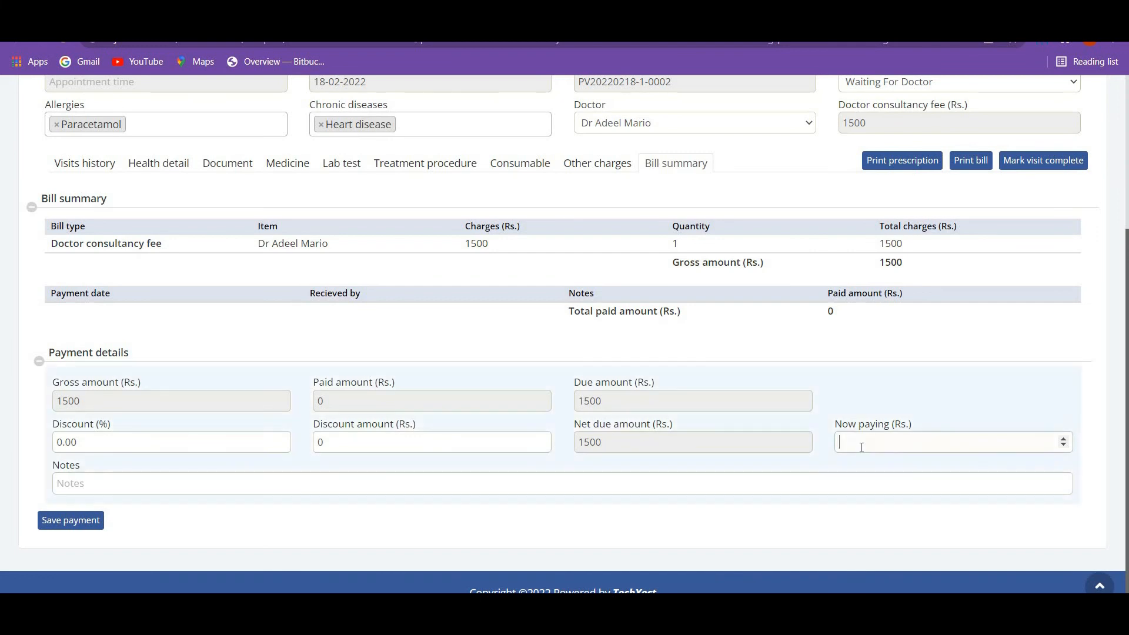
{"action": "type", "text": "1"}
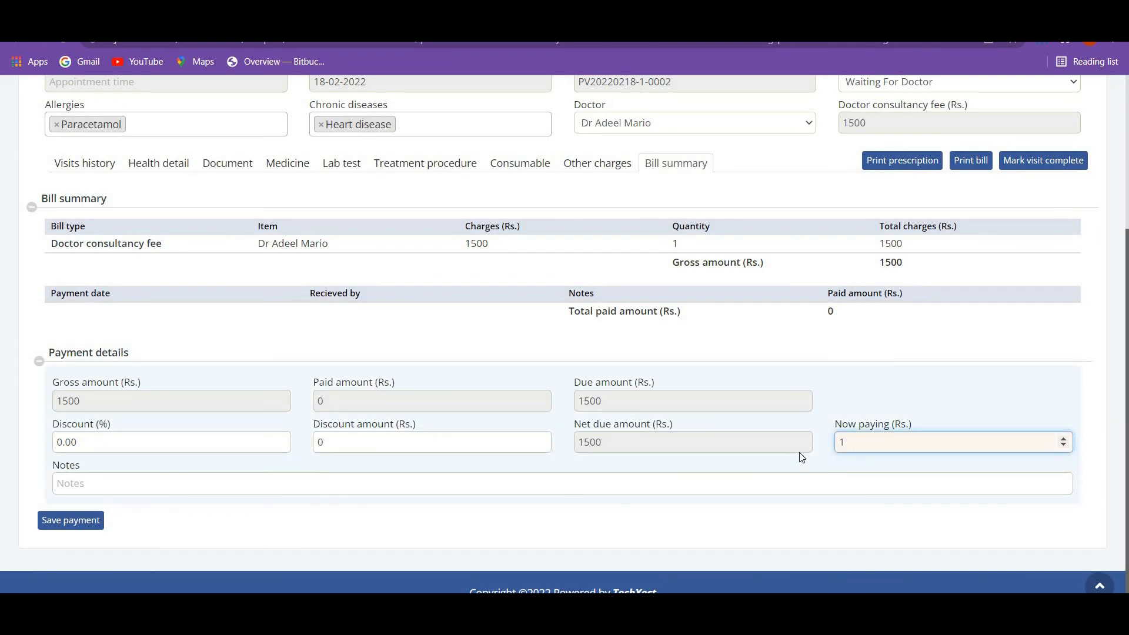
{"action": "type", "text": "500"}
View the printable patient bill and return to the visit.
{"action": "scroll", "coordinate": [576, 324], "scroll_direction": "up", "scroll_amount": 1}
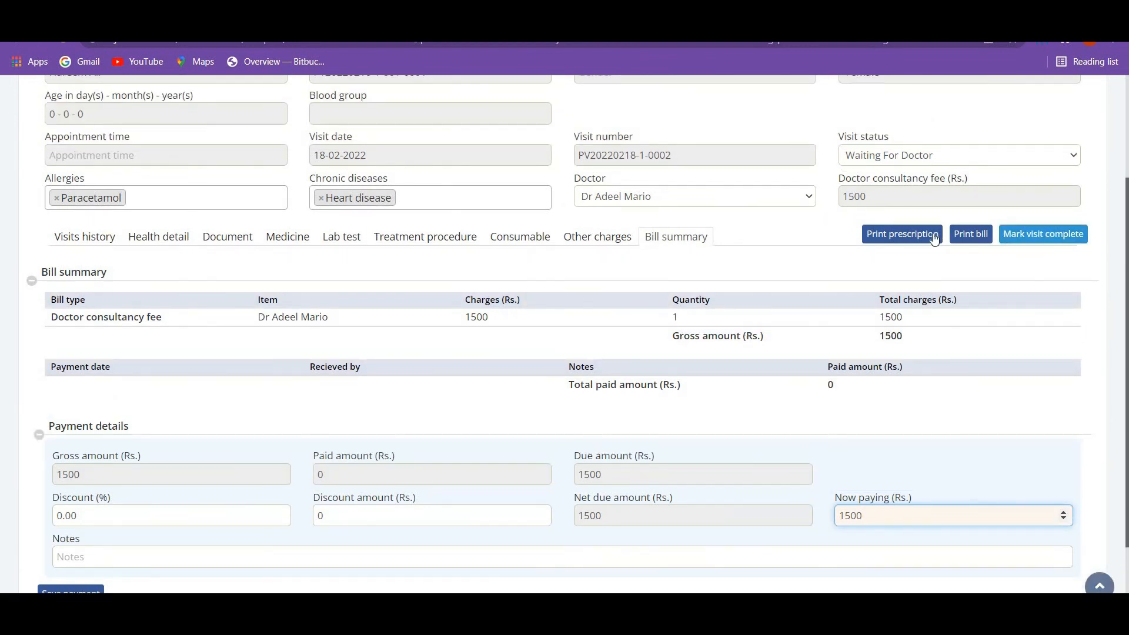
{"action": "left_click", "coordinate": [965, 233]}
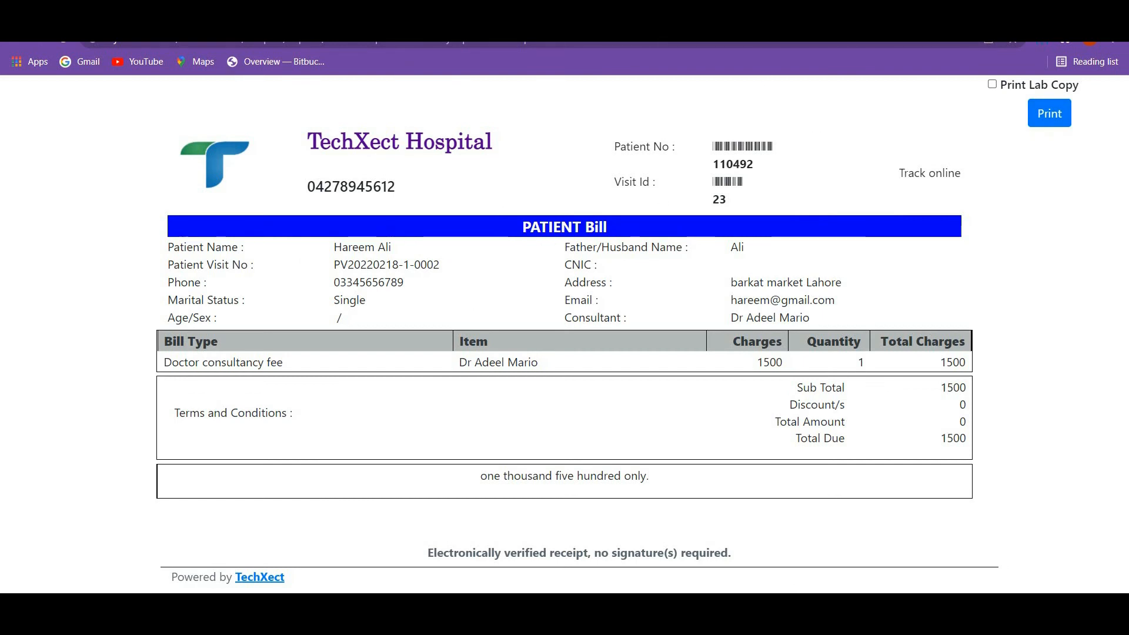
{"action": "key", "text": "ctrl+w"}
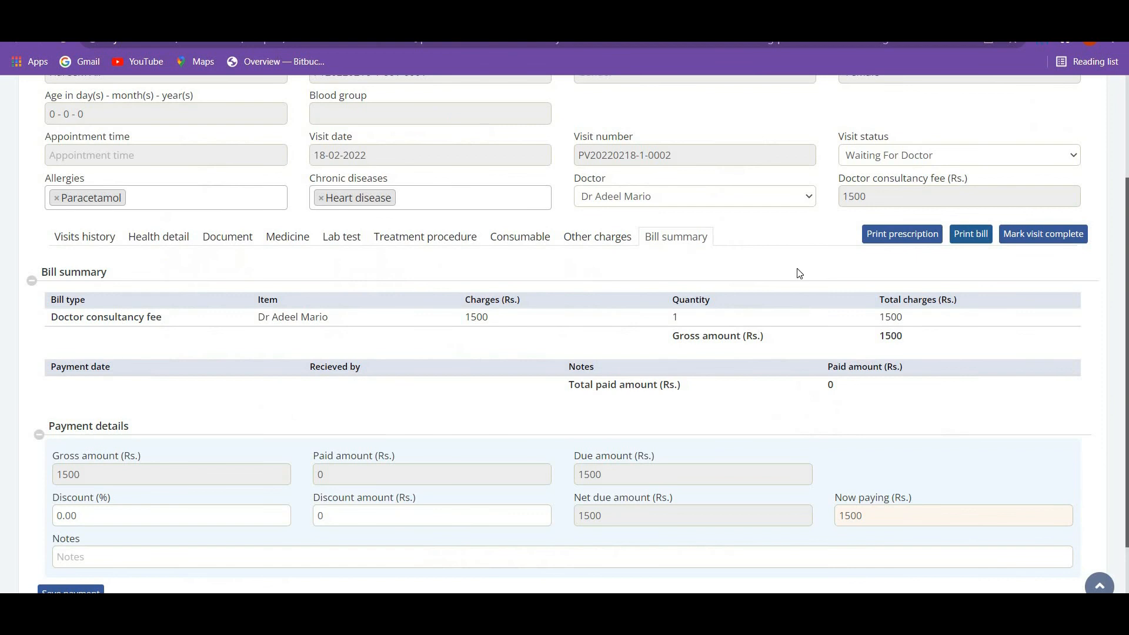
View the confirmation for marking the visit complete and dismiss it without completing the visit.
{"action": "left_click", "coordinate": [1030, 237]}
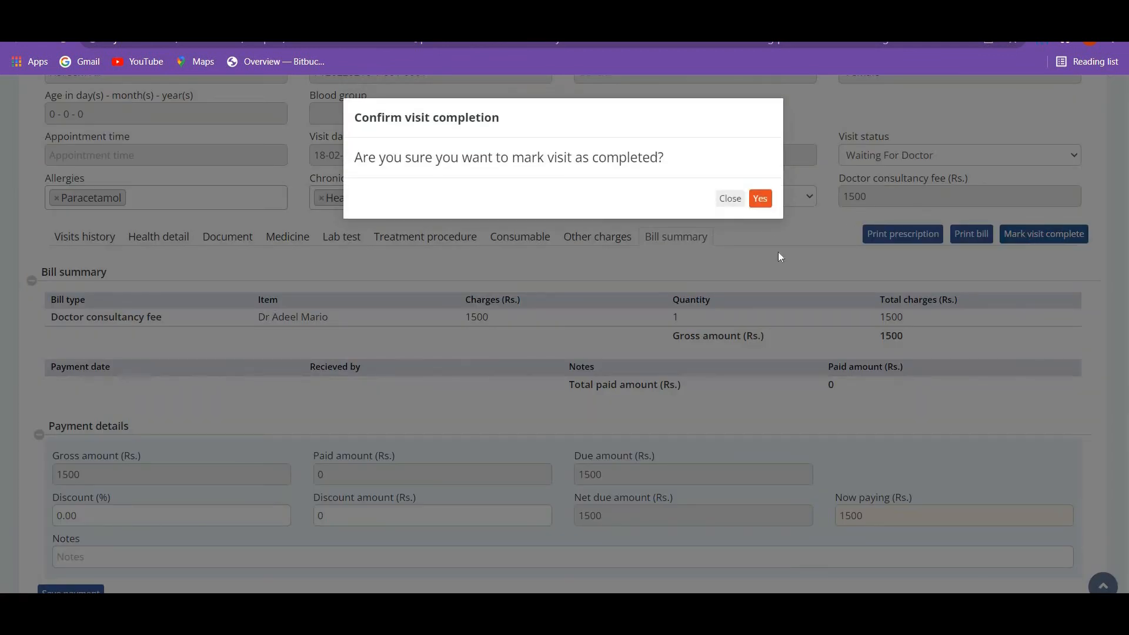
{"action": "left_click", "coordinate": [778, 252]}
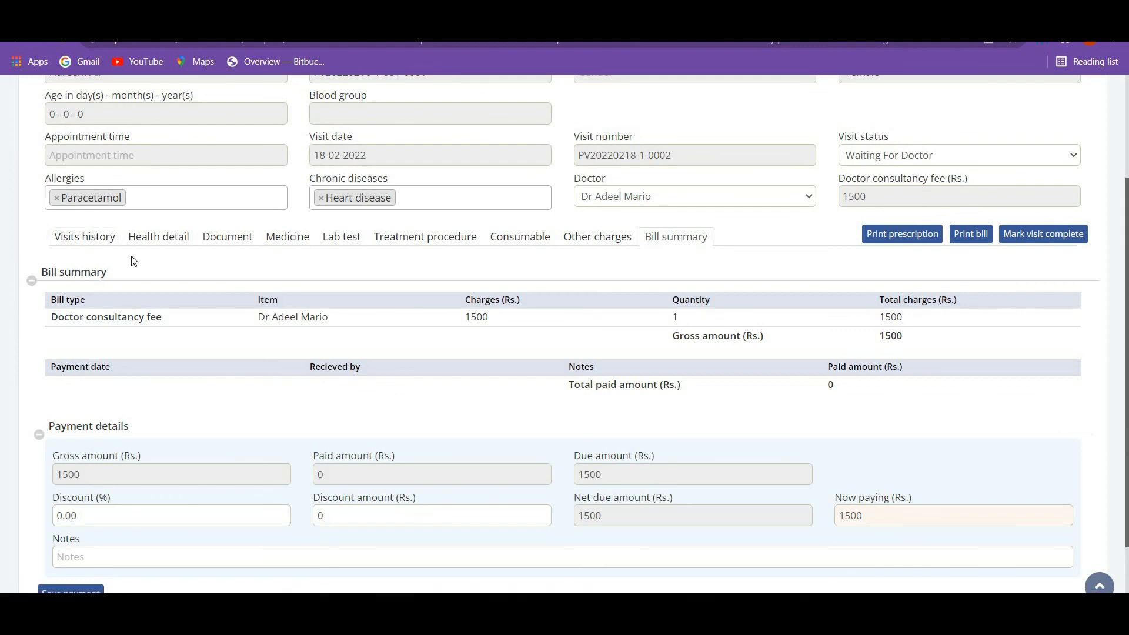
{"action": "scroll", "coordinate": [89, 250], "scroll_direction": "down", "scroll_amount": 2}
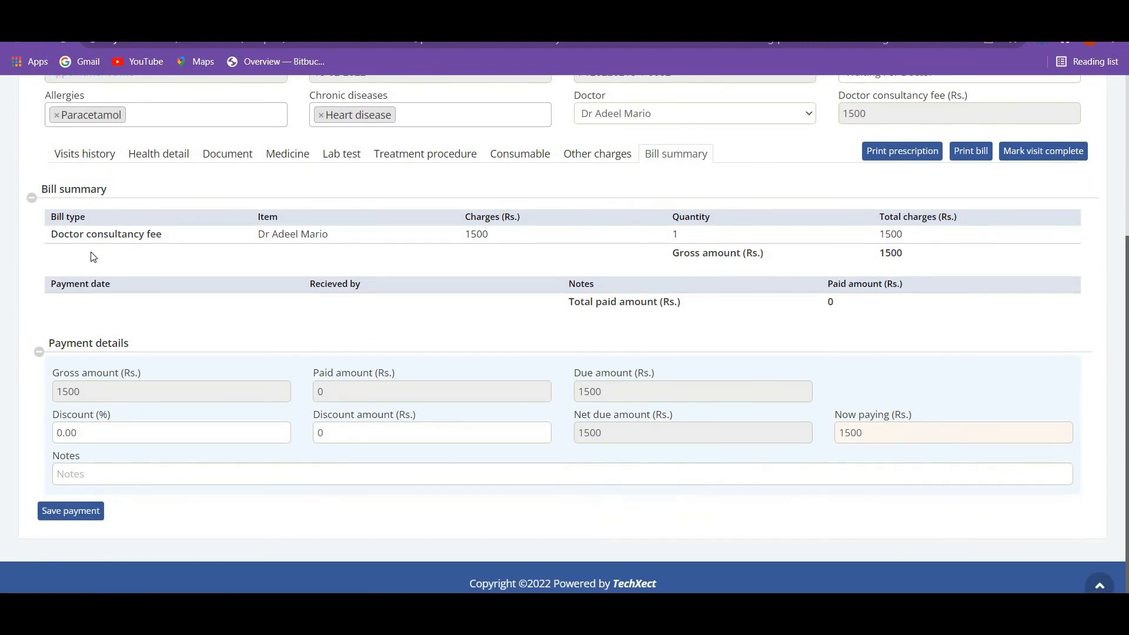